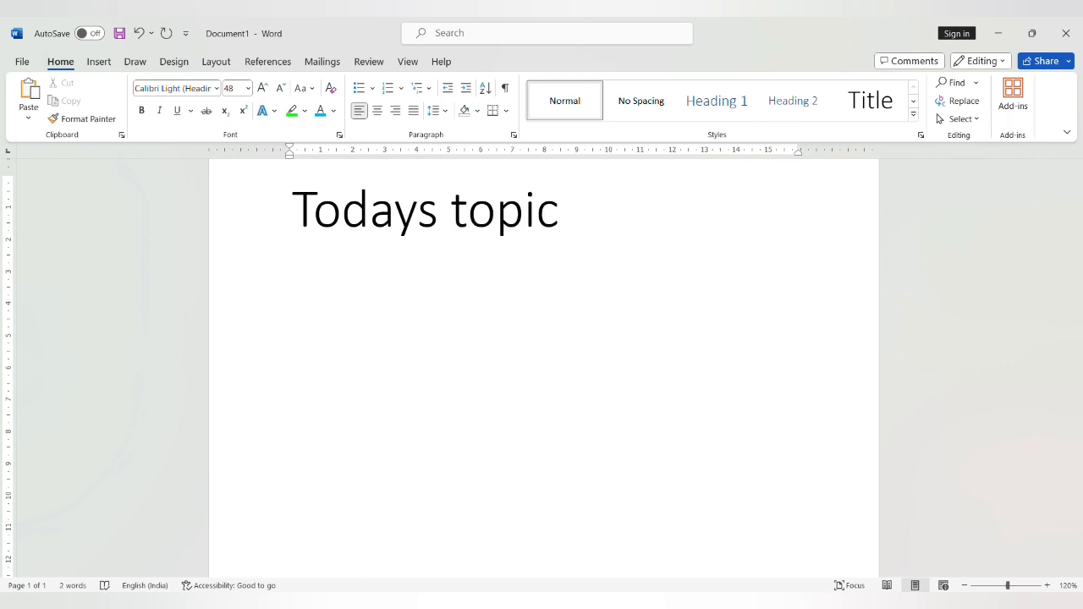
# - Add a dash after "Todays topic" and write "Font" on a new line beneath it
pyautogui.write('-')
pyautogui.press('Return')
pyautogui.write('font')
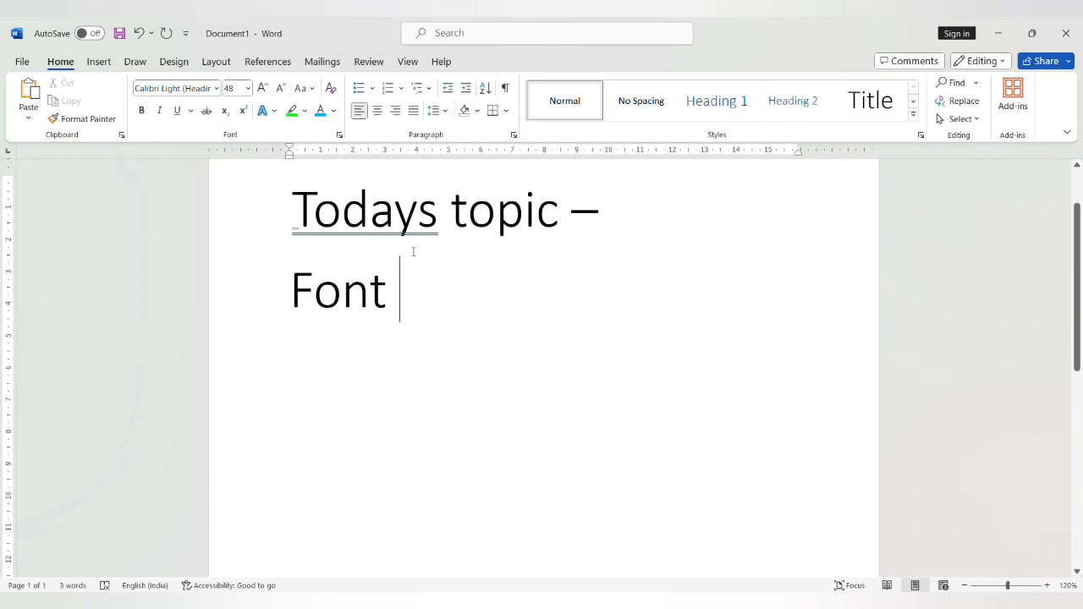
# - Replace all the document text with "Lets start", then clear the page
pyautogui.hotkey('ctrl', 'a')
pyautogui.write('lets')
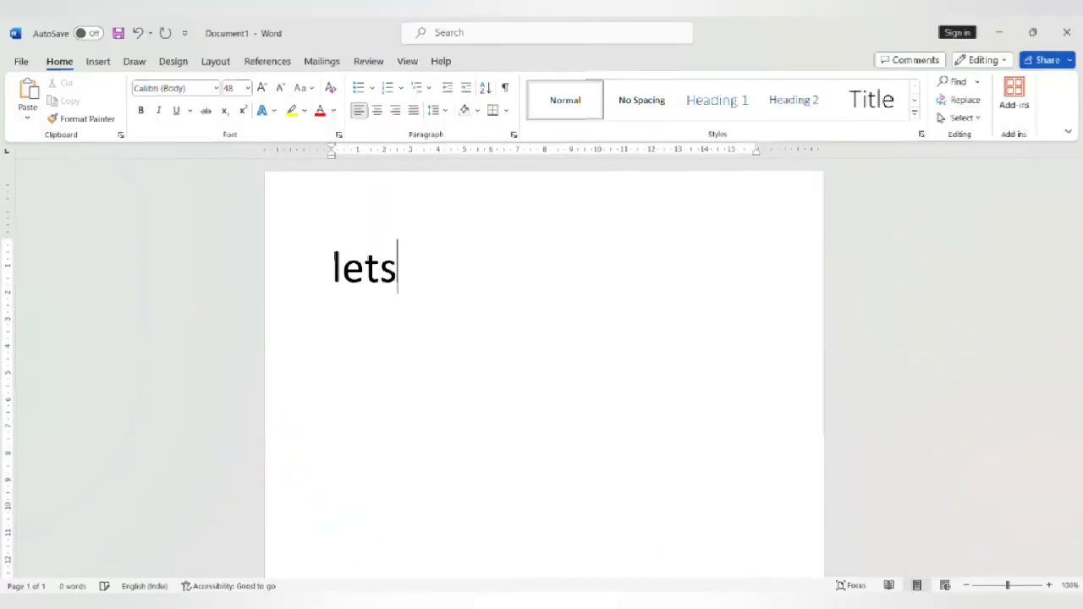
pyautogui.write(' start')
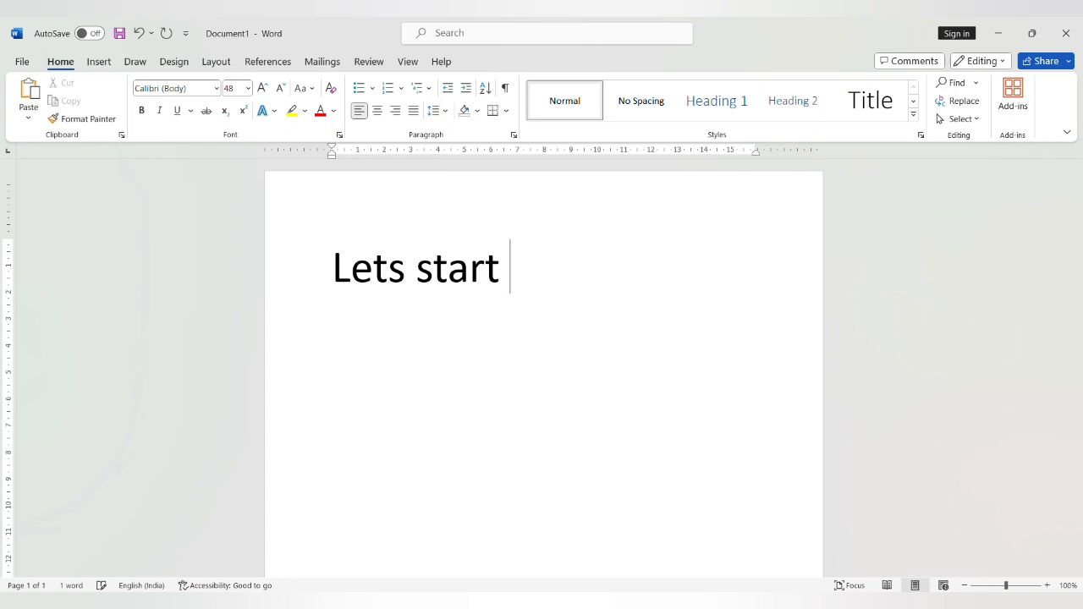
pyautogui.hotkey('ctrl', 'a')
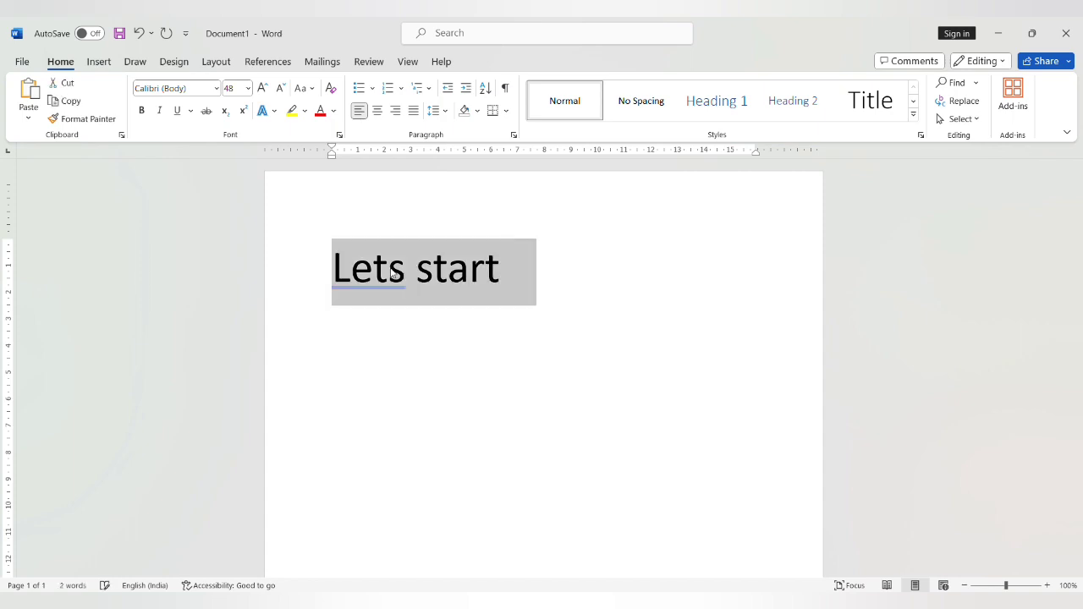
pyautogui.press('BackSpace')
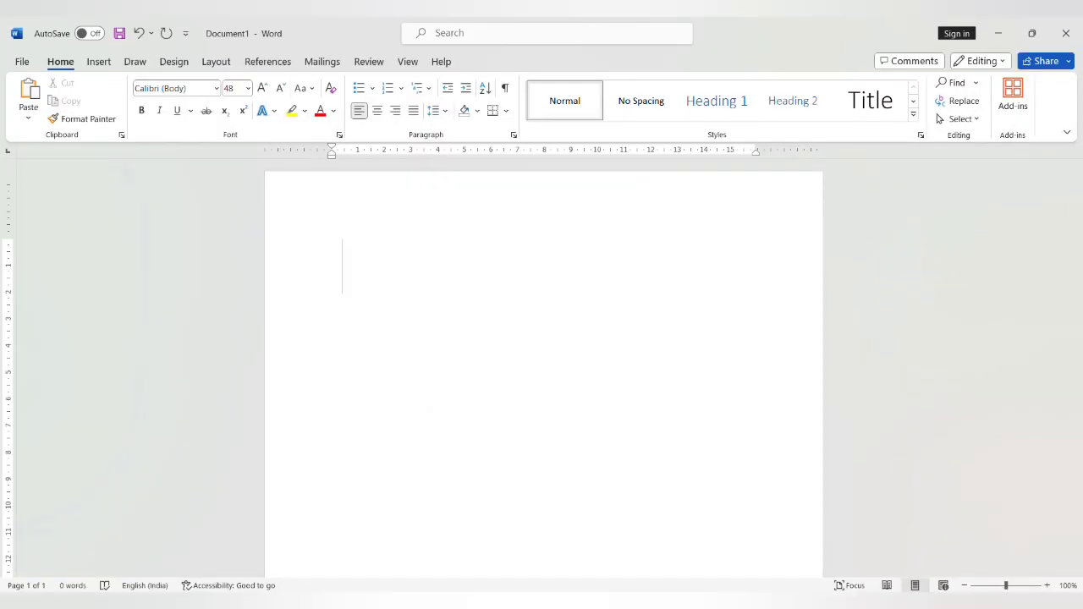
# - Generate 200 paragraphs of sample text with the formula =rand(200)
pyautogui.write('=')
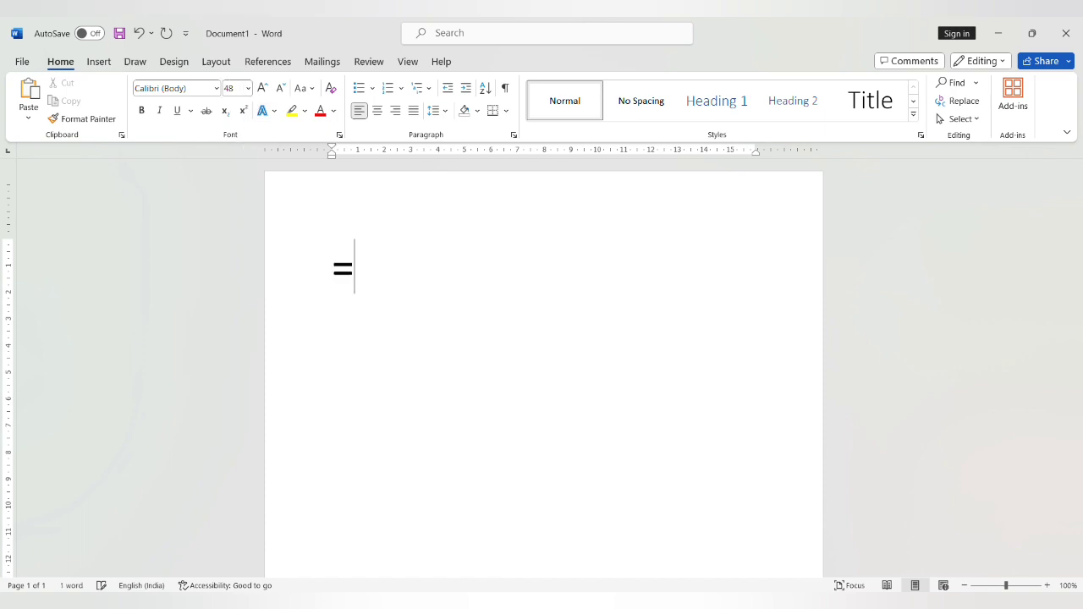
pyautogui.write('rand(200')
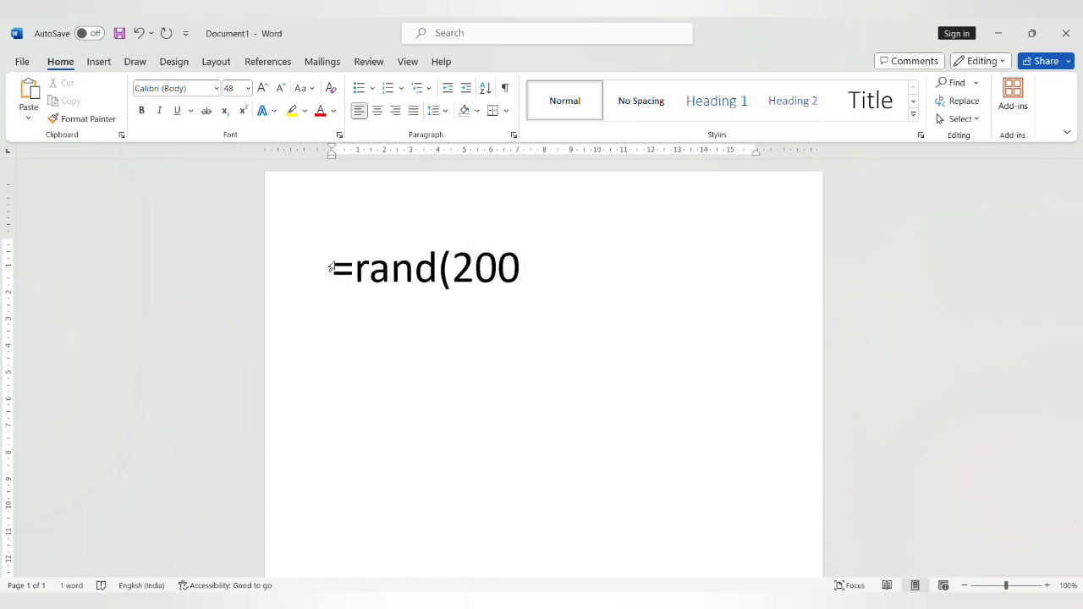
pyautogui.write(')')
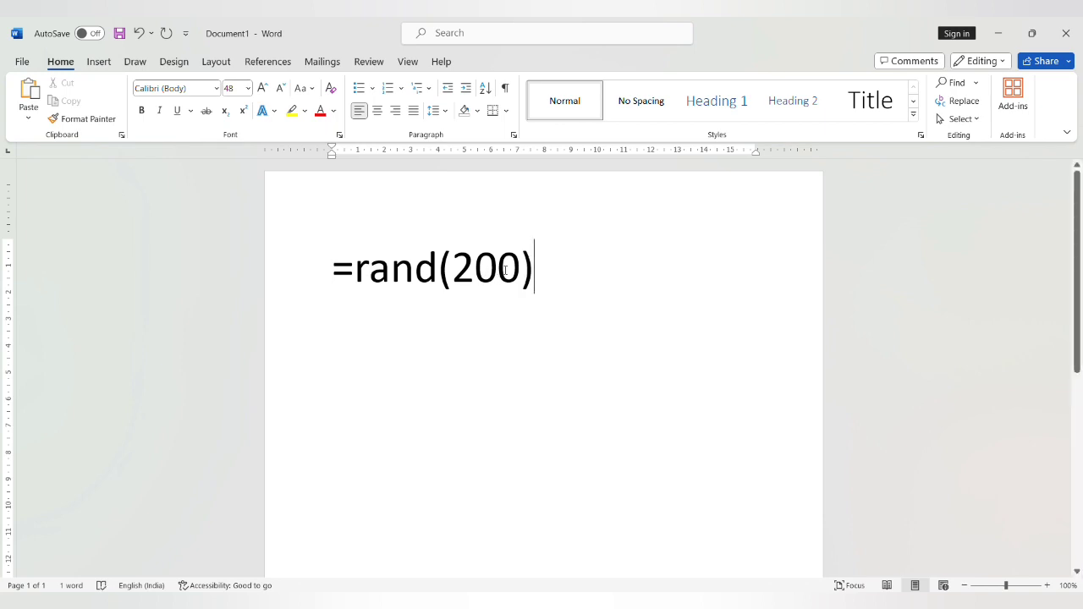
pyautogui.moveTo(451, 276); pyautogui.dragTo(482, 284)
pyautogui.click(512, 285)
pyautogui.click(542, 289)
pyautogui.press('Return')
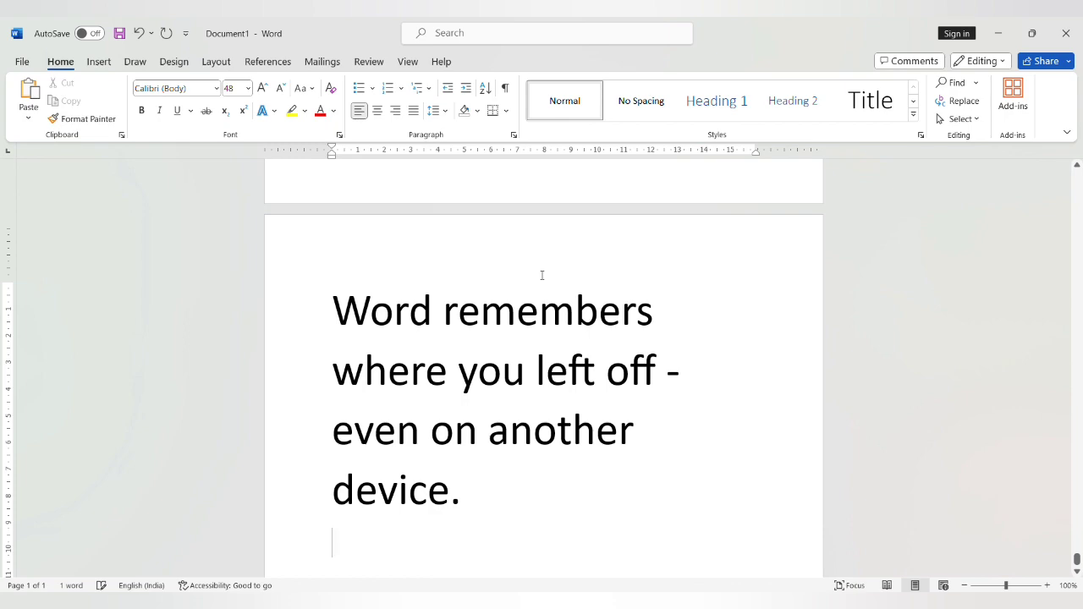
# - Set the font size of the entire document text to 12
pyautogui.hotkey('ctrl', 'Home')
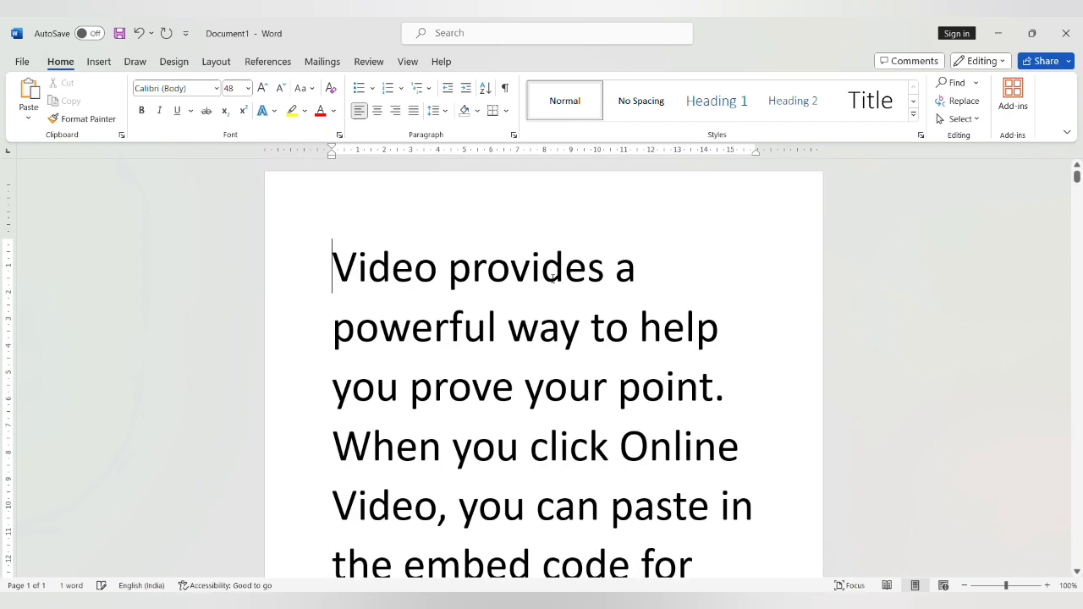
pyautogui.hotkey('ctrl', 'a')
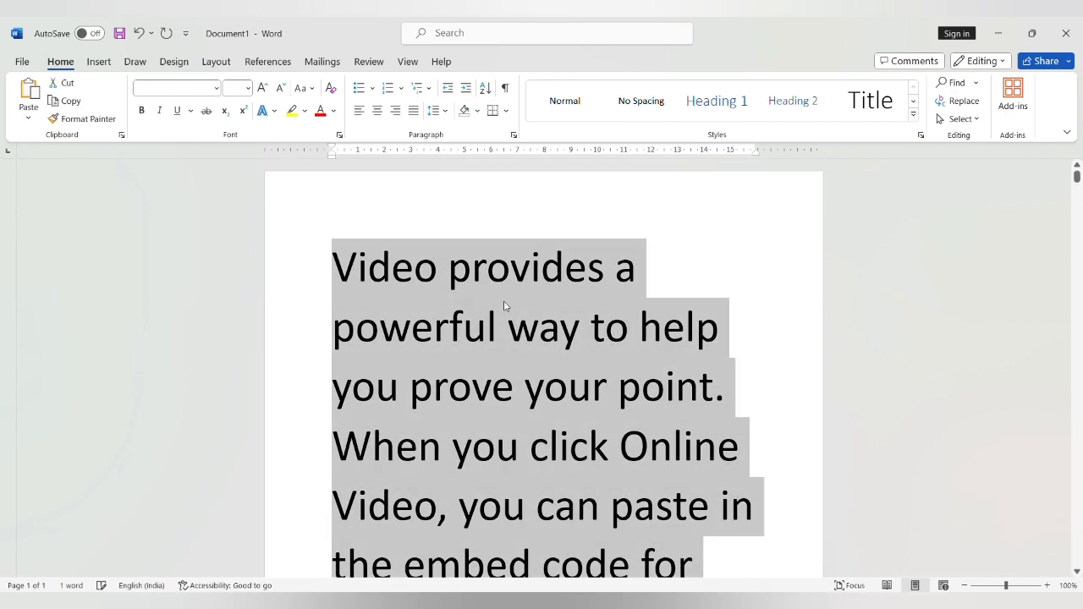
pyautogui.click(250, 97)
pyautogui.click(236, 163)
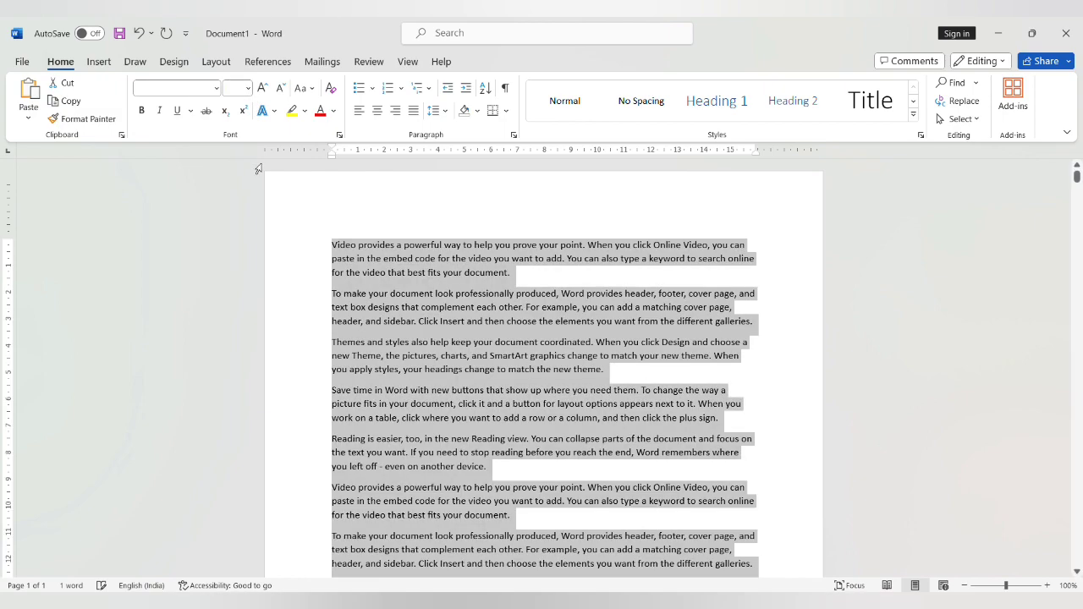
pyautogui.click(248, 89)
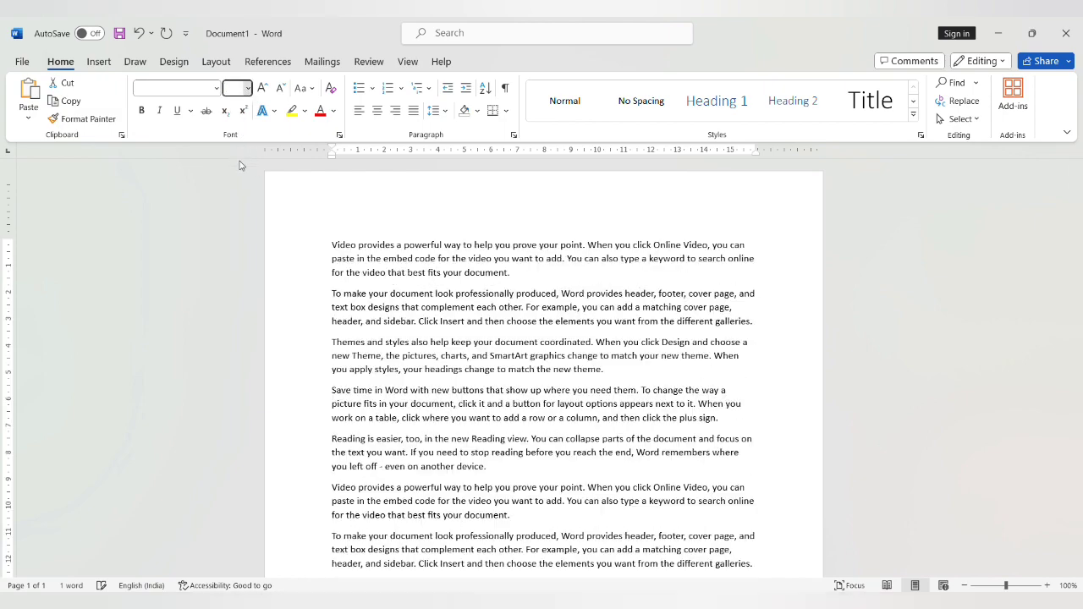
pyautogui.click(241, 176)
pyautogui.click(330, 247)
# - Look through the resized sample paragraphs at the beginning of the document
pyautogui.scroll(-8, 440, 349)
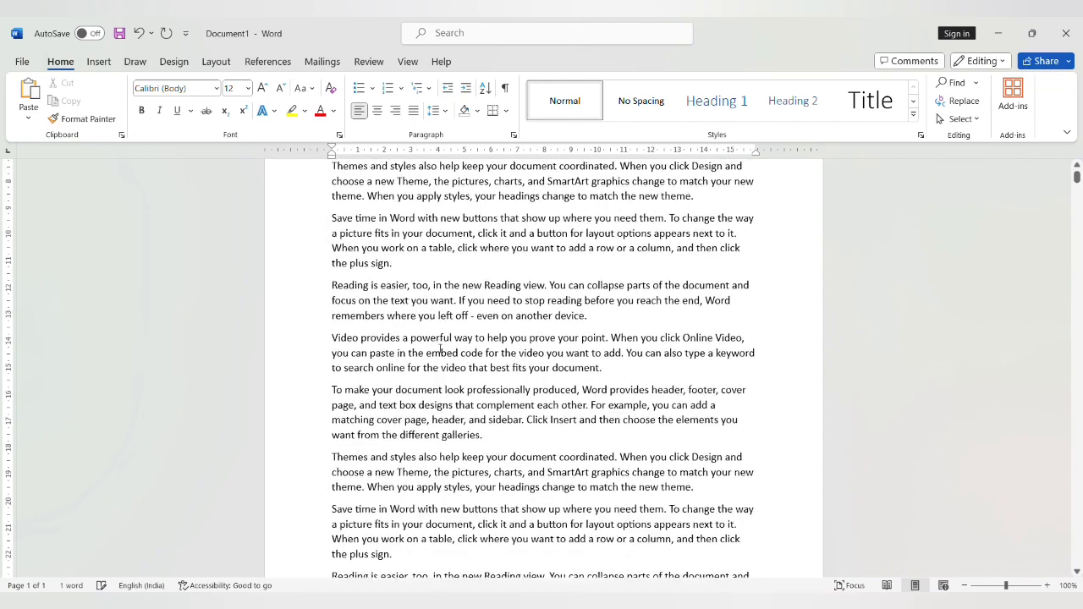
pyautogui.scroll(-15, 440, 347)
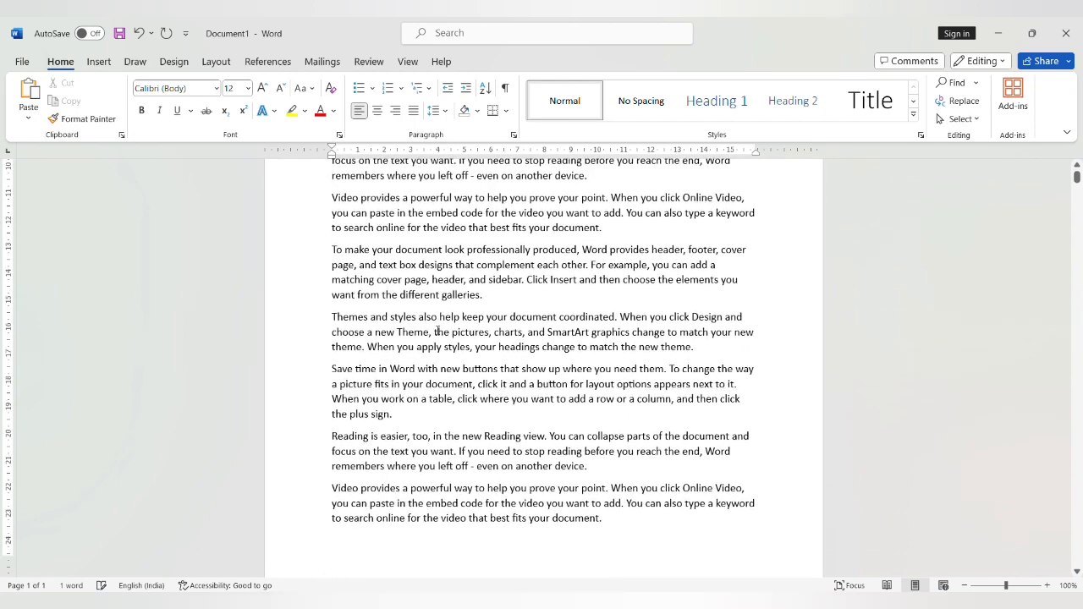
pyautogui.scroll(6, 439, 353)
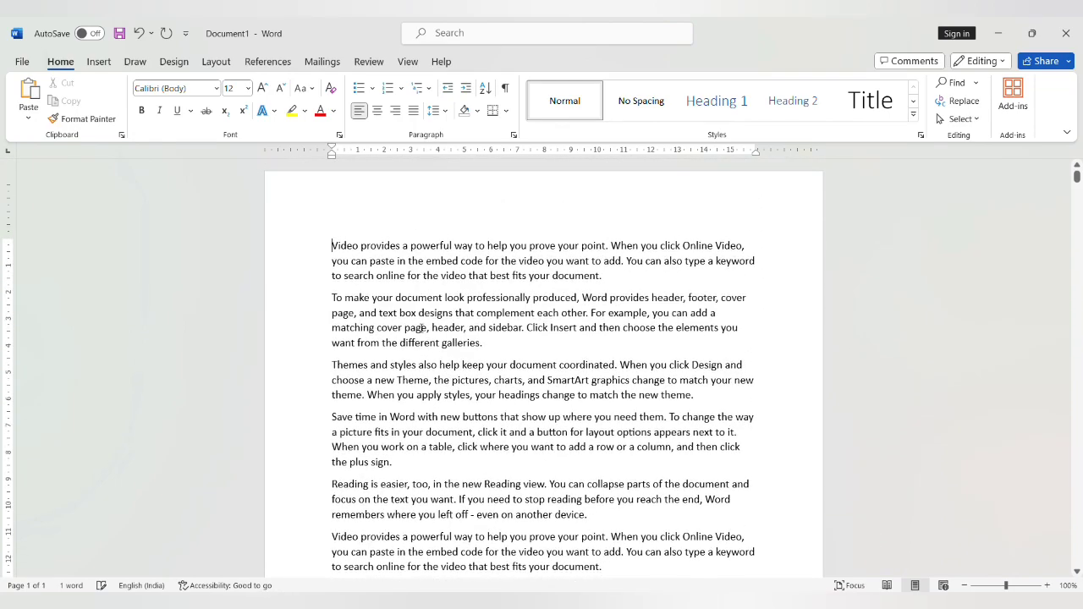
pyautogui.scroll(-10, 426, 322)
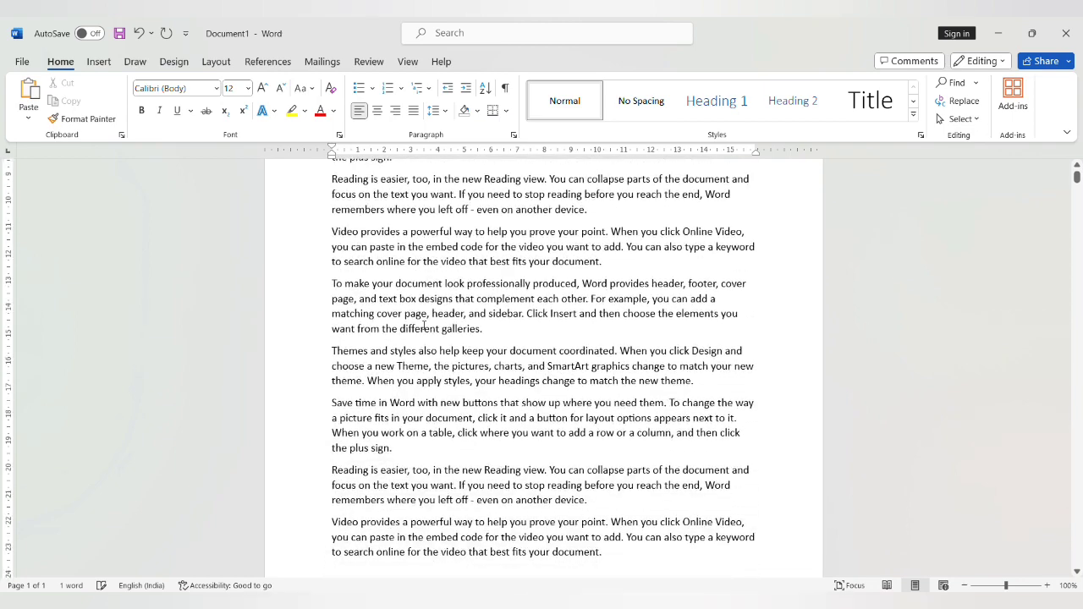
pyautogui.scroll(5, 422, 327)
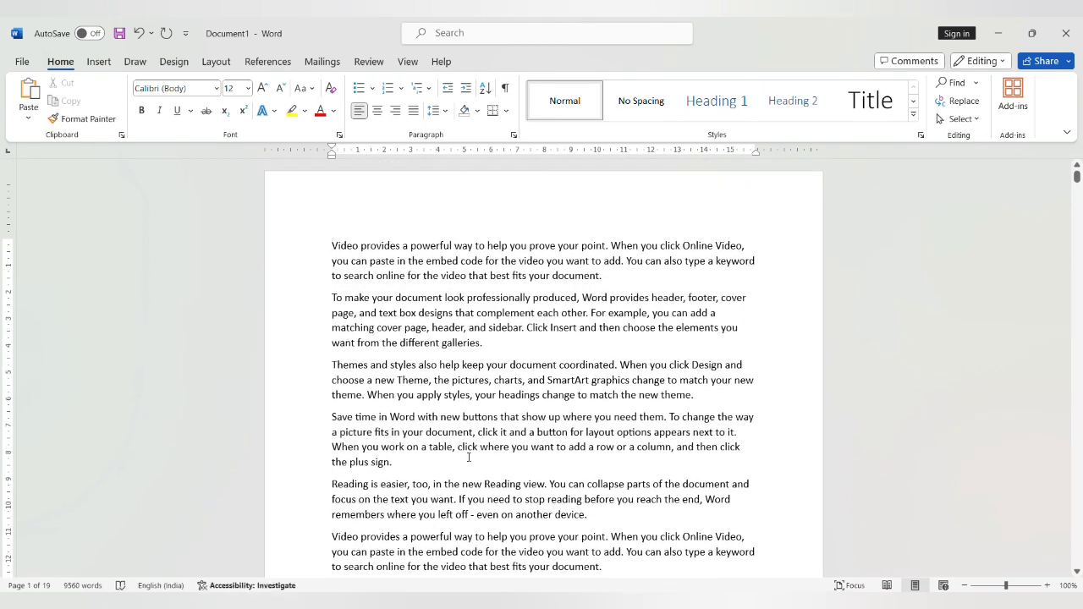
pyautogui.scroll(-3, 373, 458)
pyautogui.scroll(3, 213, 459)
# - Change the first paragraph's font to Algerian and set its size to 16
pyautogui.click(330, 268)
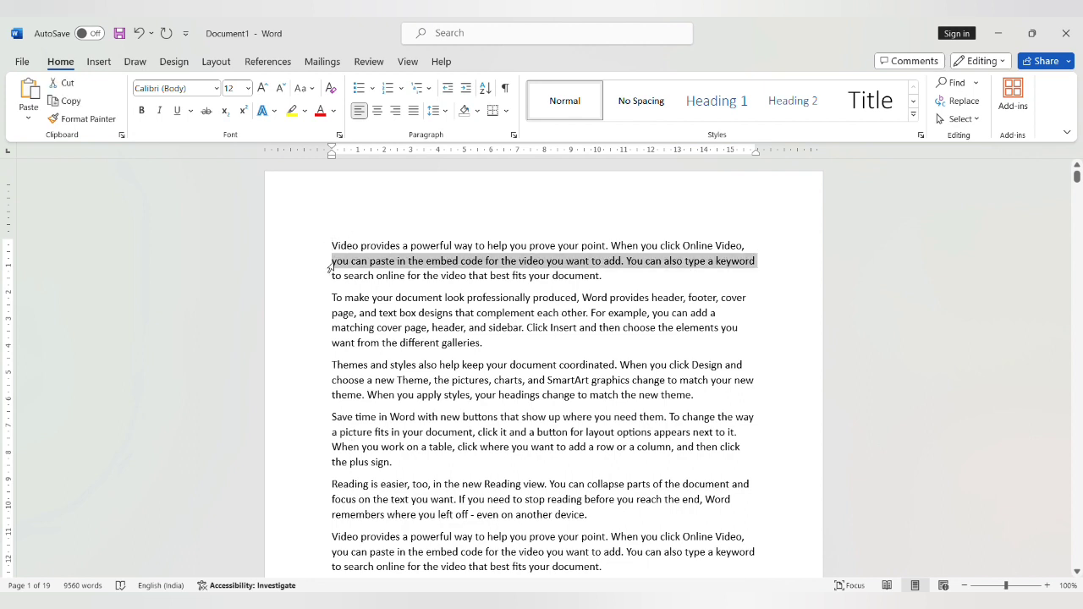
pyautogui.moveTo(333, 247); pyautogui.dragTo(619, 279)
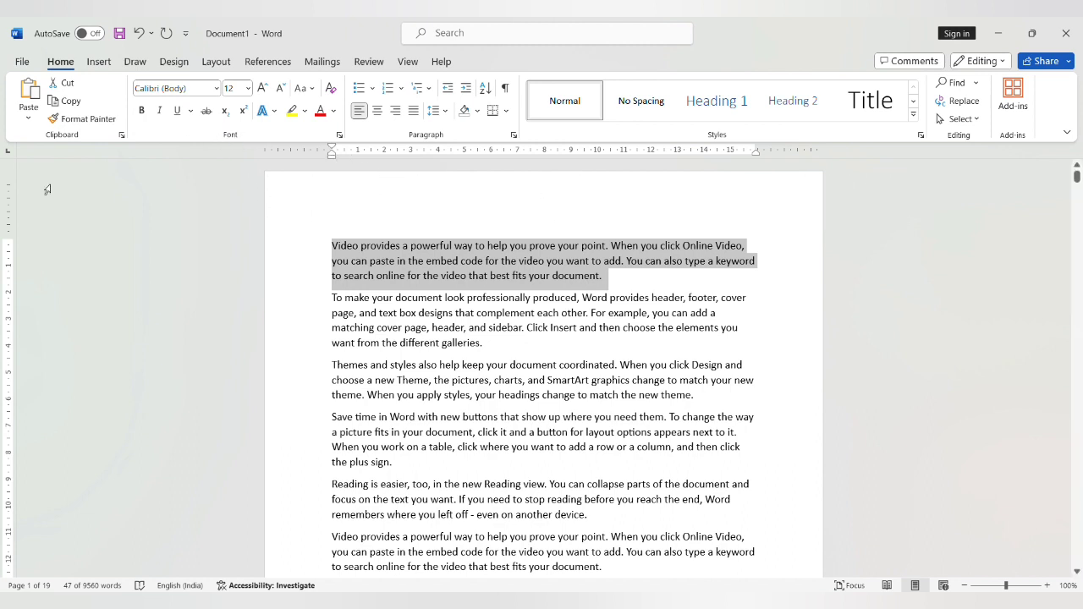
pyautogui.click(218, 94)
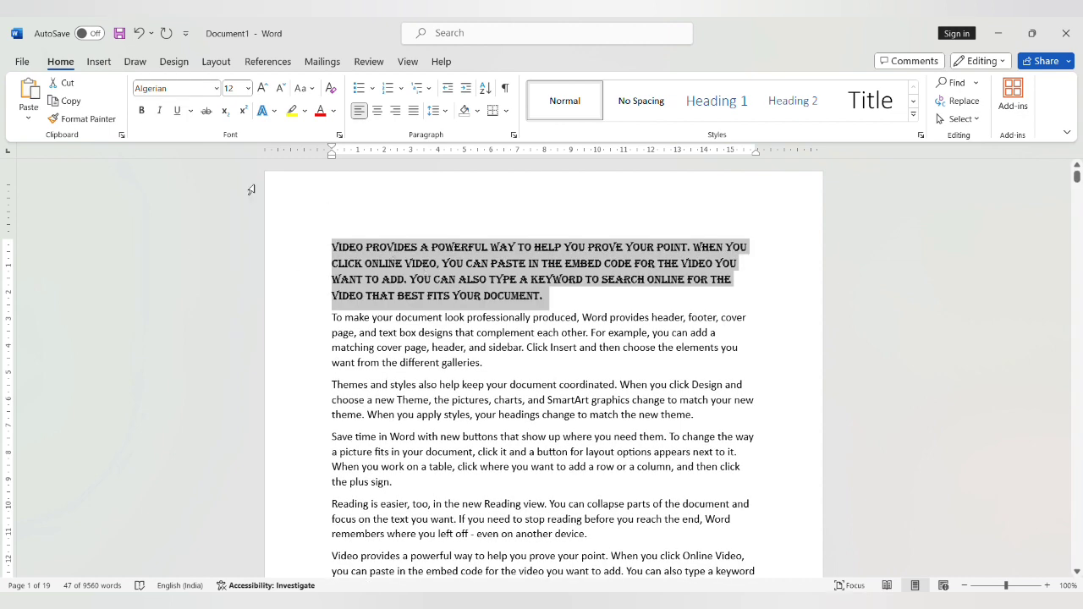
pyautogui.click(249, 90)
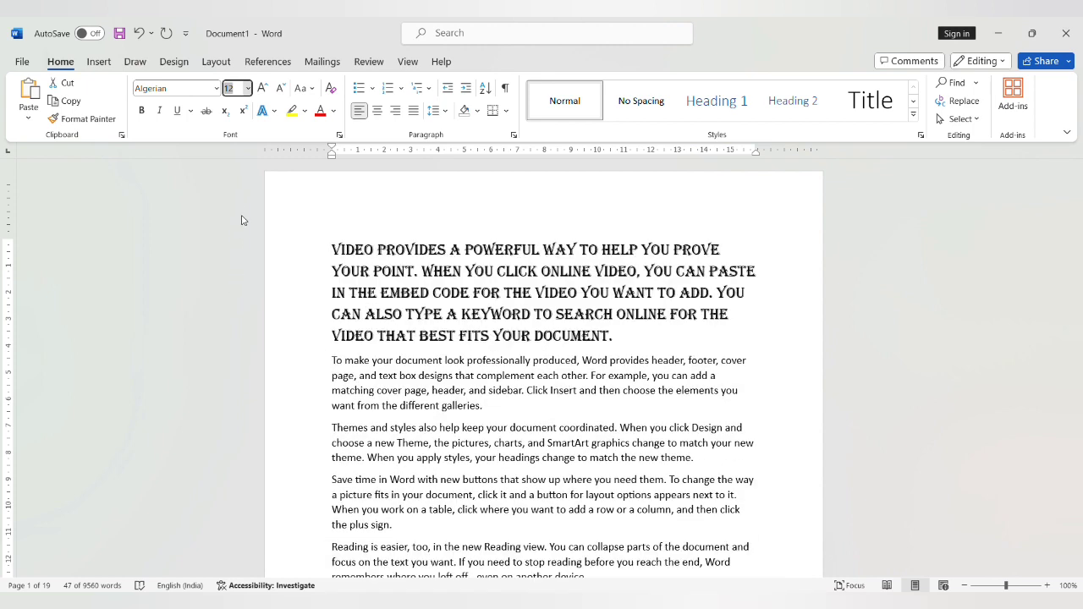
pyautogui.click(241, 221)
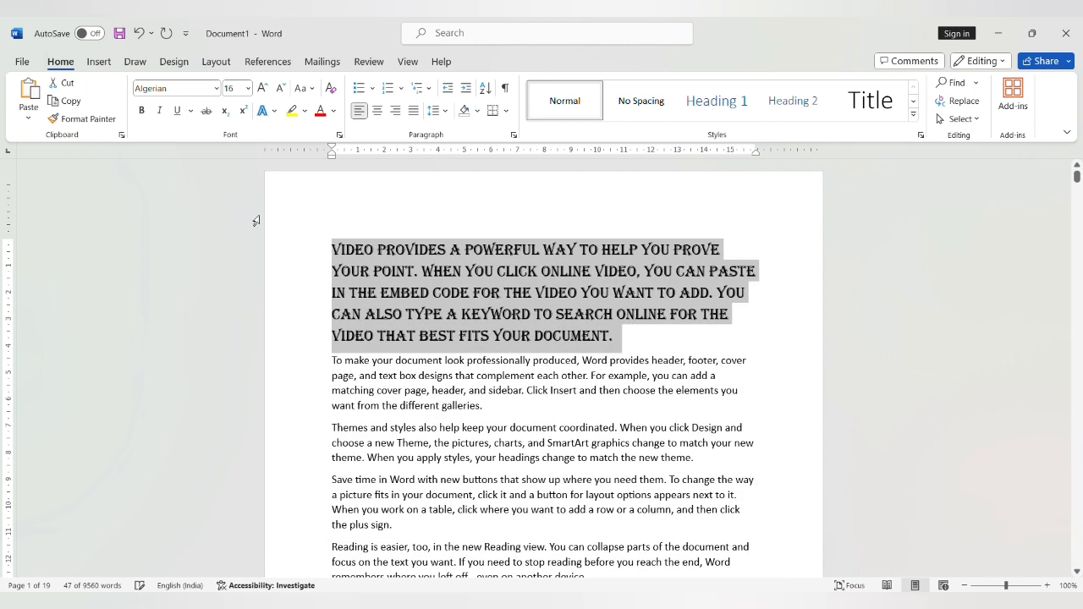
# - Increase the first paragraph's font size in increments, then decrease it back to 16
pyautogui.click(269, 89)
pyautogui.click(269, 89)
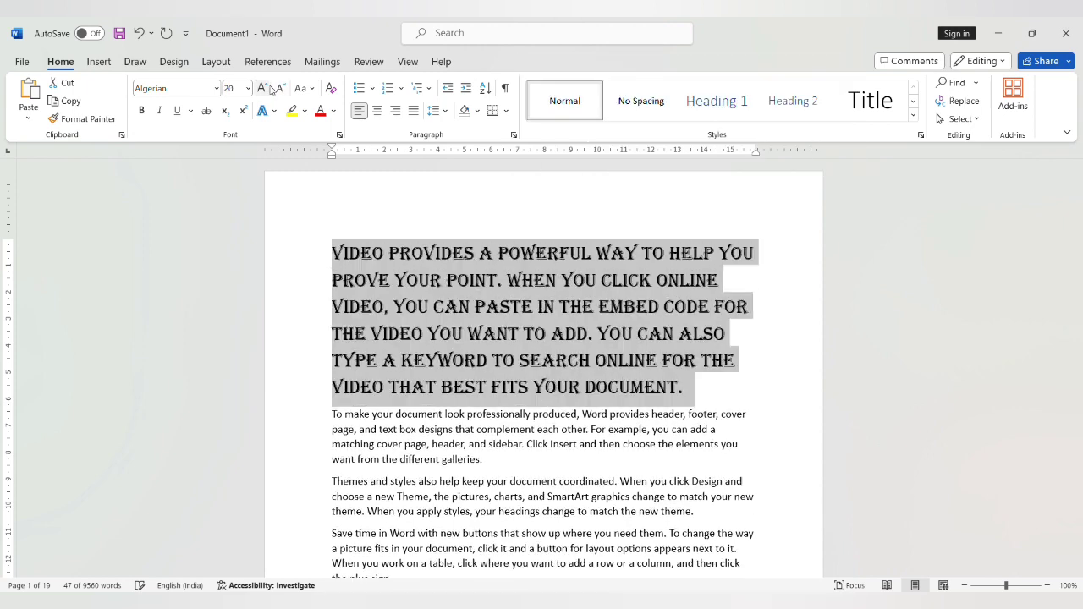
pyautogui.click(269, 89)
pyautogui.click(282, 89)
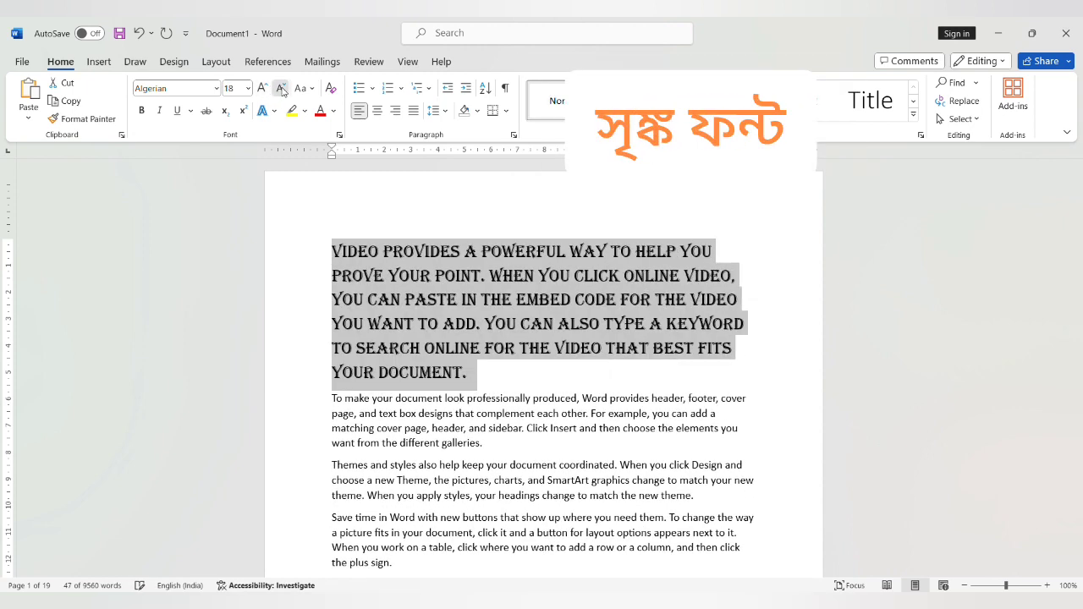
pyautogui.click(282, 90)
pyautogui.click(282, 90)
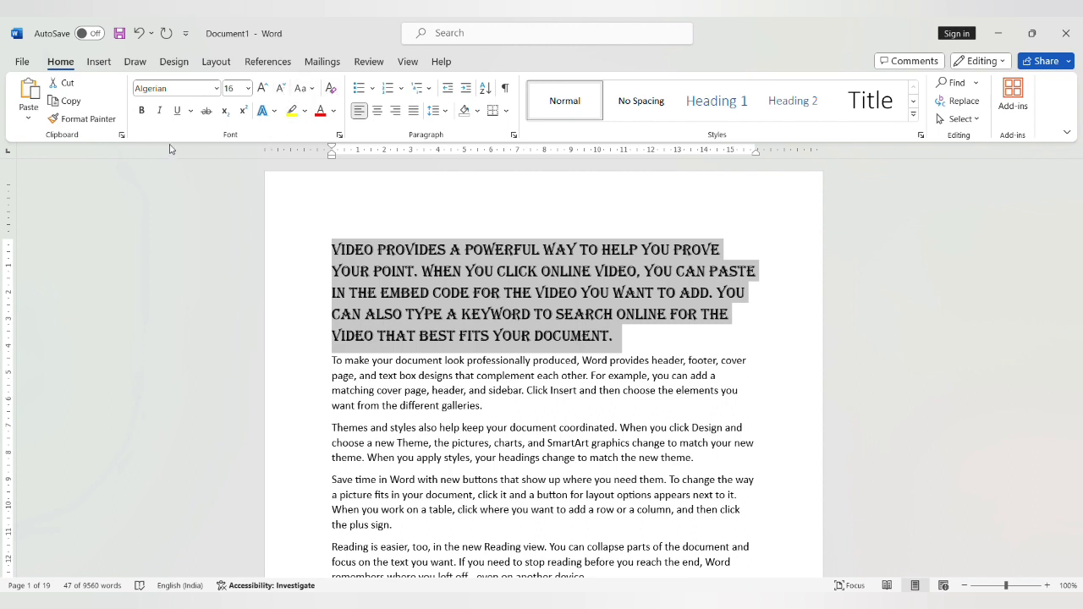
# - Make the second paragraph, starting "To make your document look professionally produced", bold, switching the effect off and on again
pyautogui.click(328, 211)
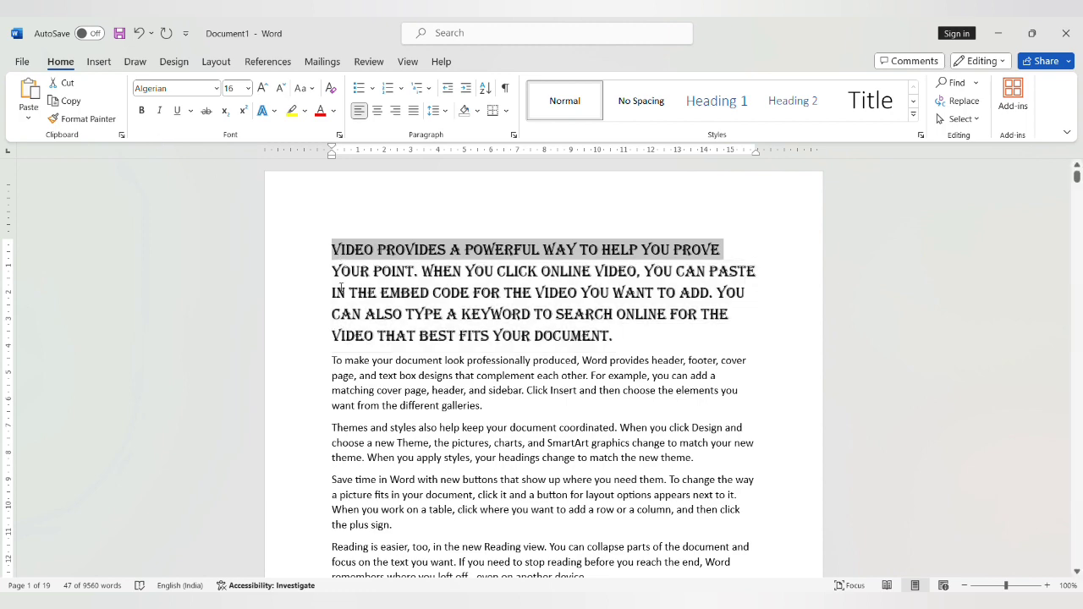
pyautogui.scroll(-2, 341, 289)
pyautogui.moveTo(334, 295); pyautogui.dragTo(483, 338)
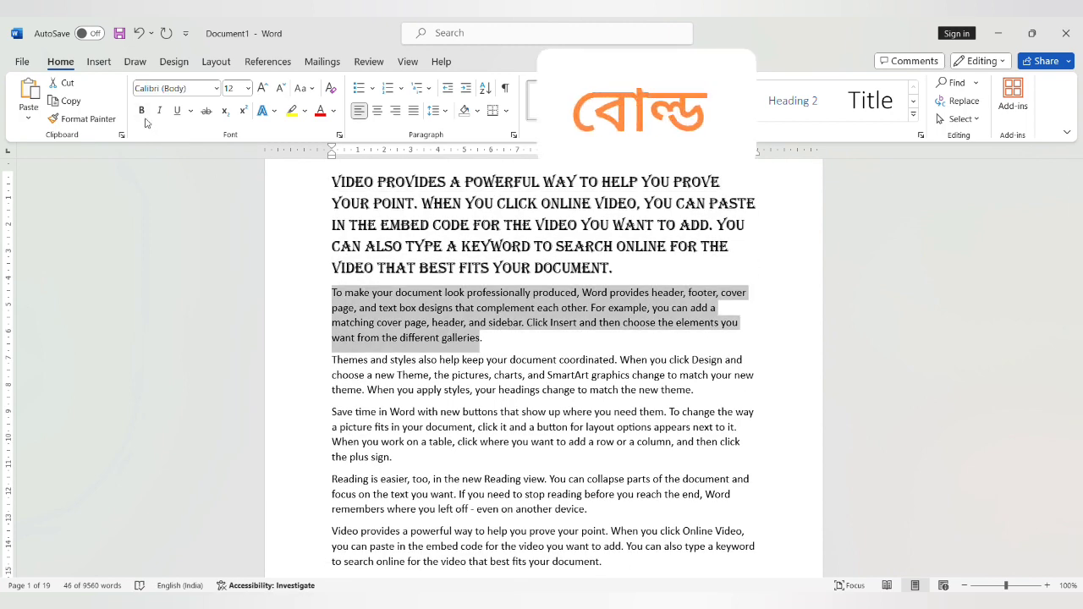
pyautogui.click(143, 115)
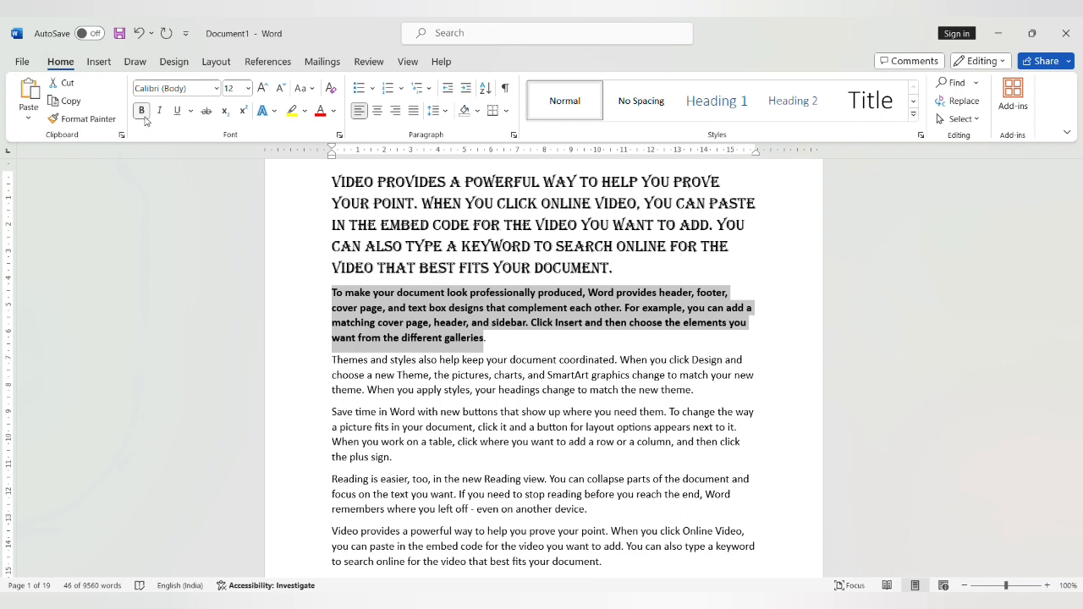
pyautogui.click(144, 118)
pyautogui.click(144, 117)
pyautogui.click(144, 117)
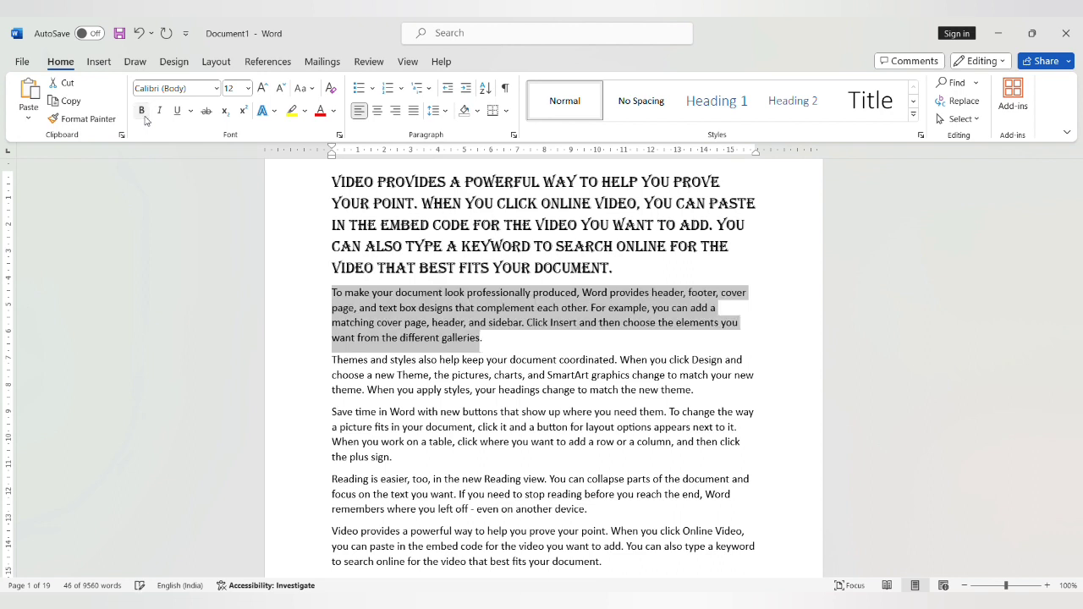
pyautogui.click(144, 116)
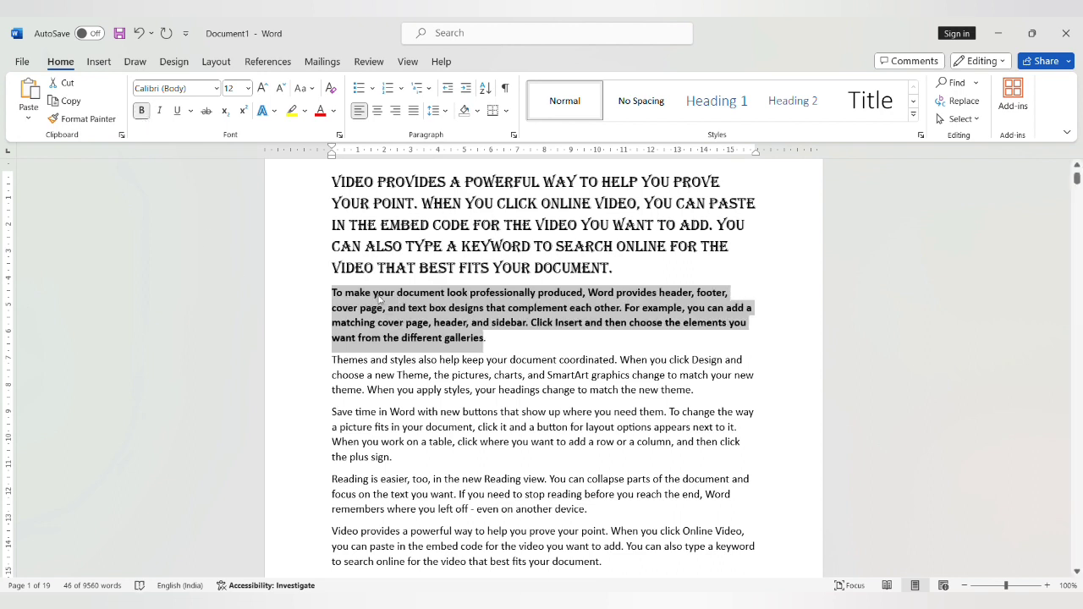
# - Try italic on the second paragraph and remove it, then underline the paragraph and deselect it
pyautogui.click(158, 116)
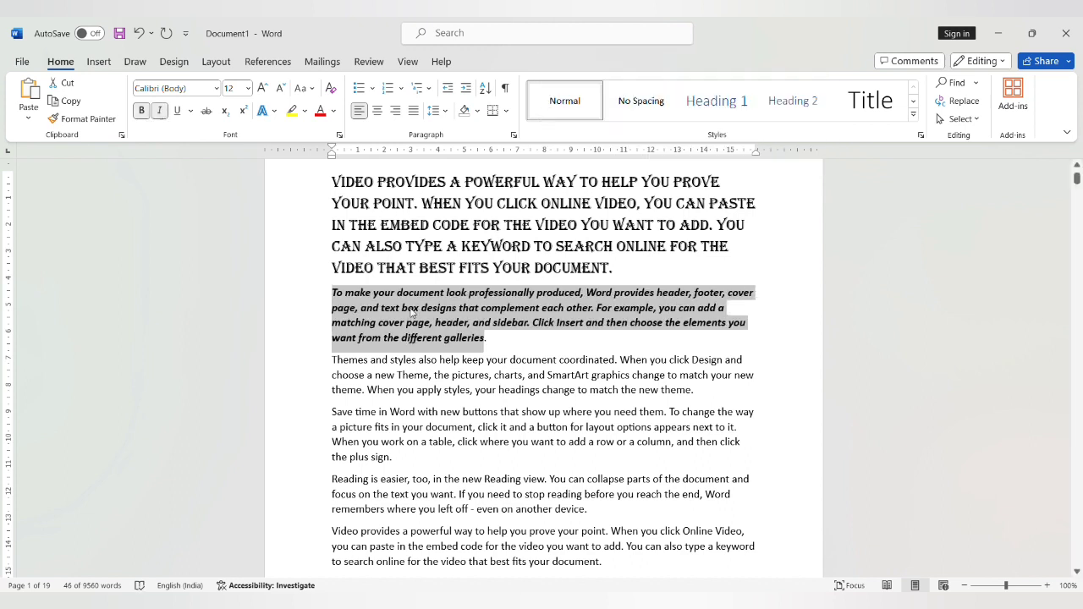
pyautogui.click(160, 113)
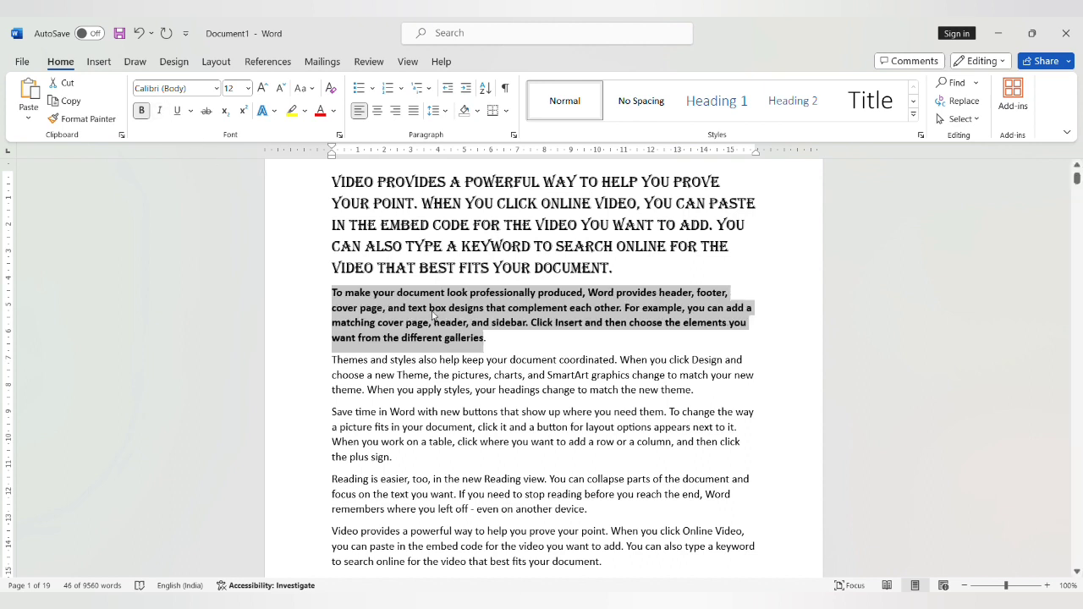
pyautogui.click(178, 114)
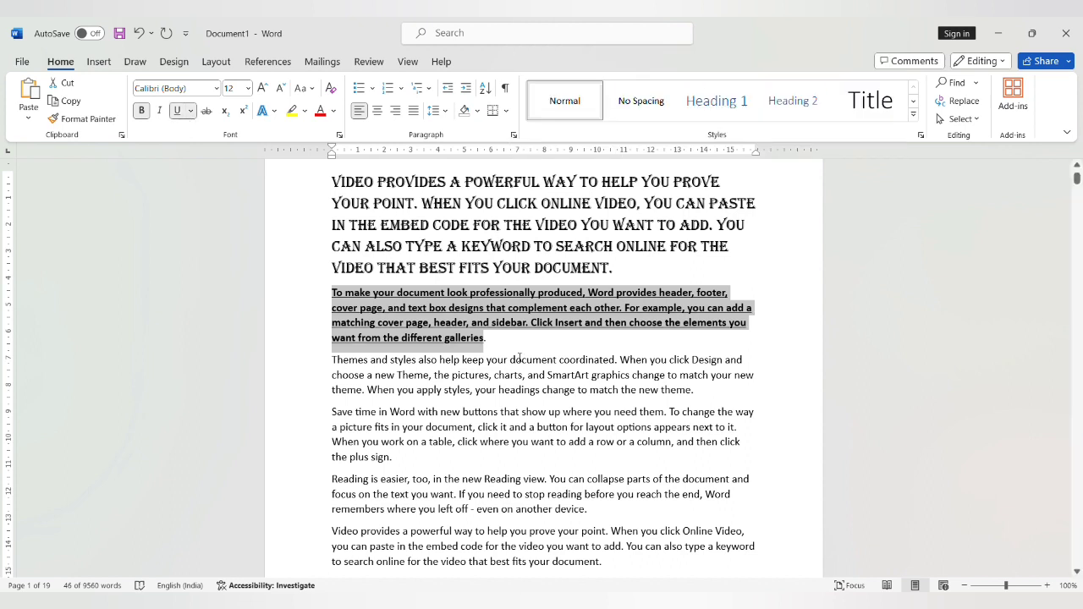
pyautogui.click(404, 322)
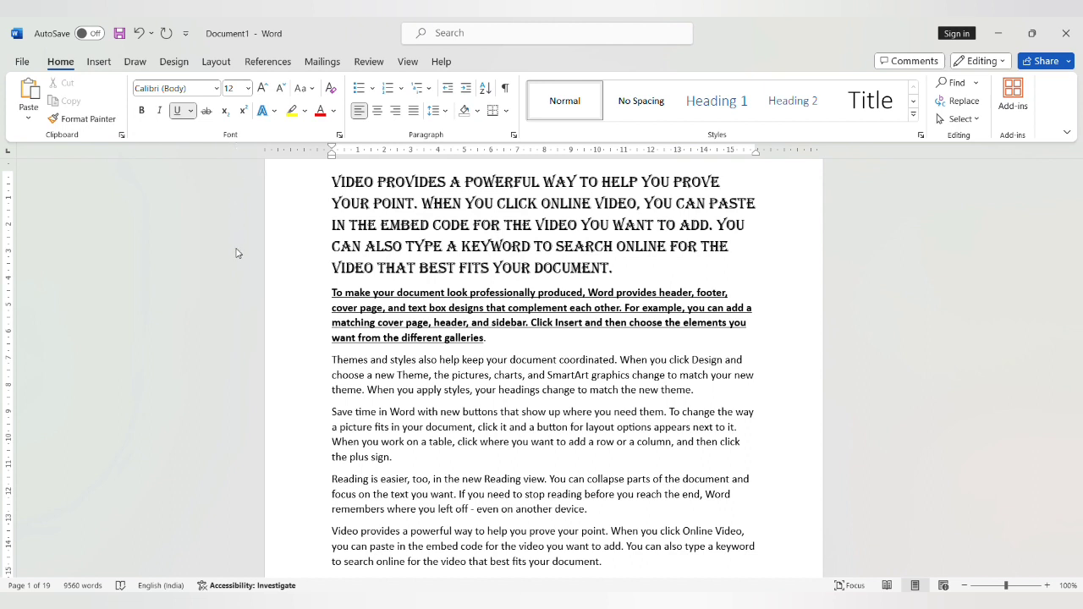
# - Try different underline styles on the second paragraph, starting "To make your document look professionally produced", and set the underline colour to green
pyautogui.moveTo(331, 292); pyautogui.dragTo(370, 340)
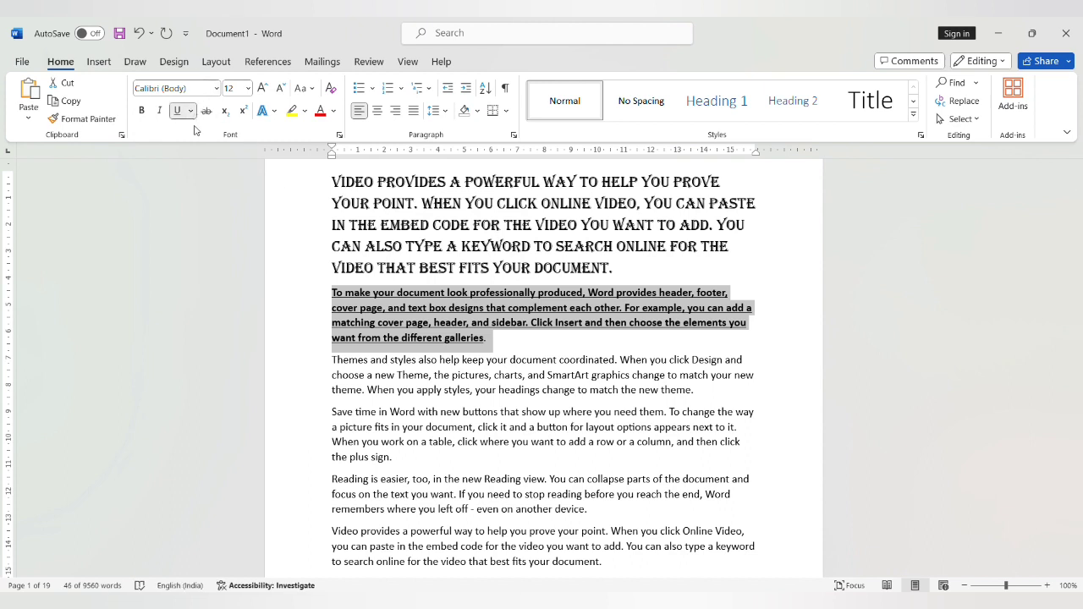
pyautogui.click(214, 198)
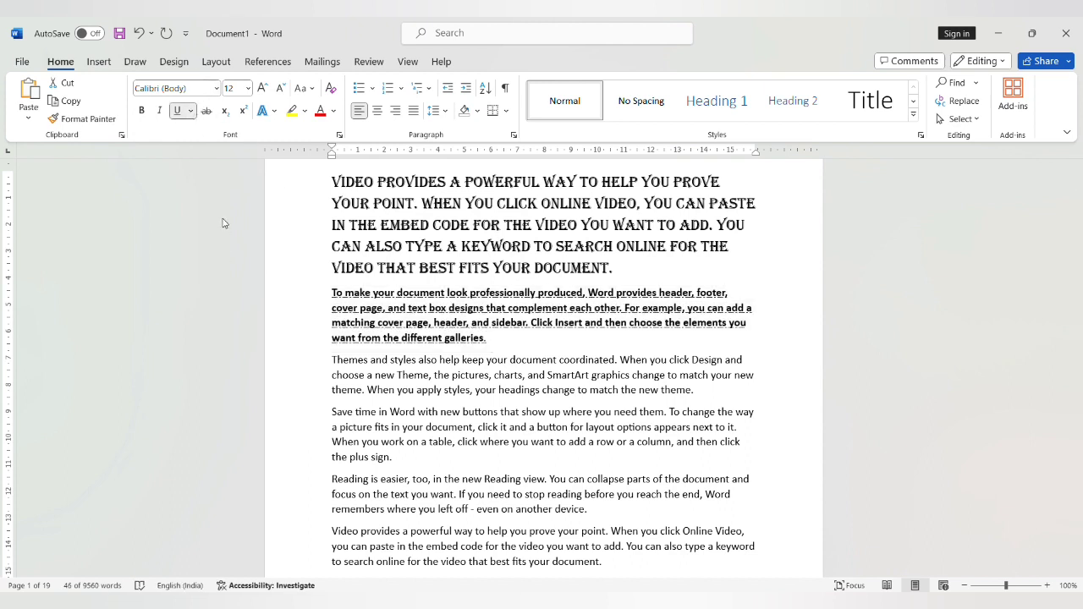
pyautogui.click(223, 153)
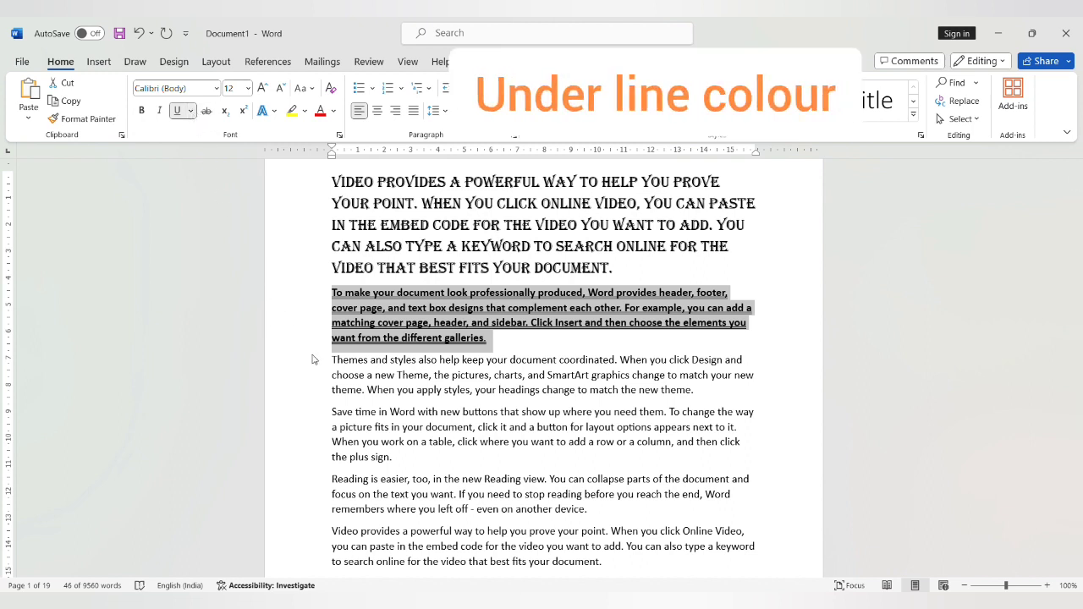
pyautogui.click(317, 484)
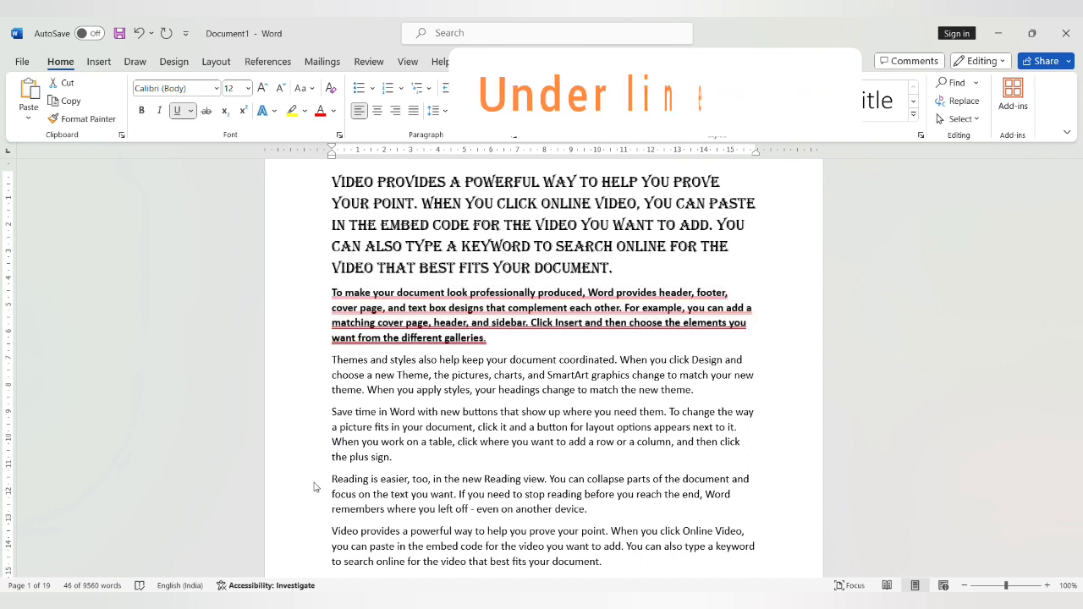
pyautogui.click(343, 488)
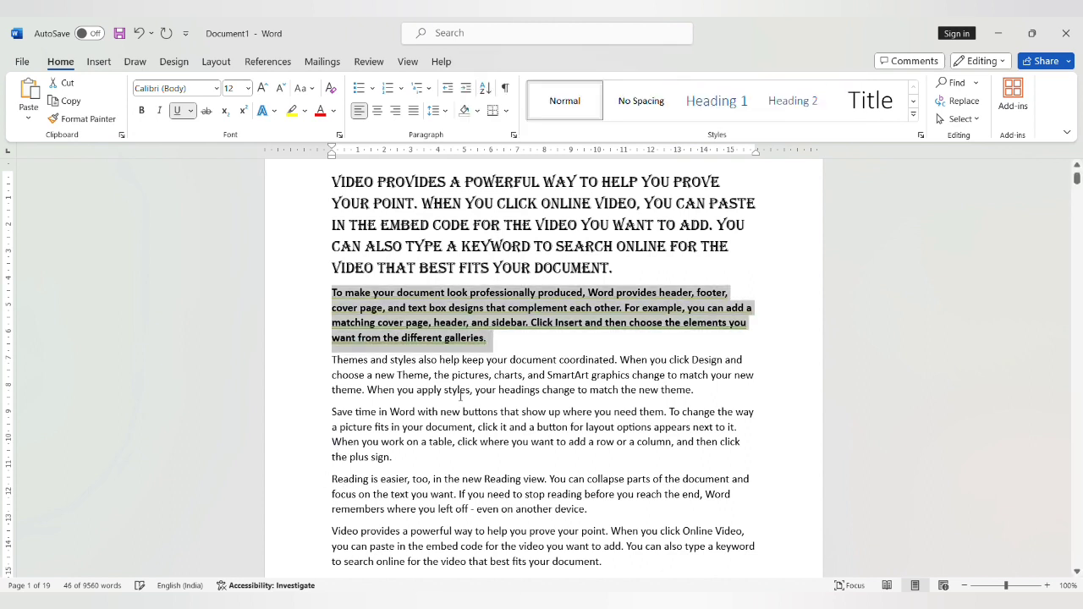
pyautogui.click(331, 296)
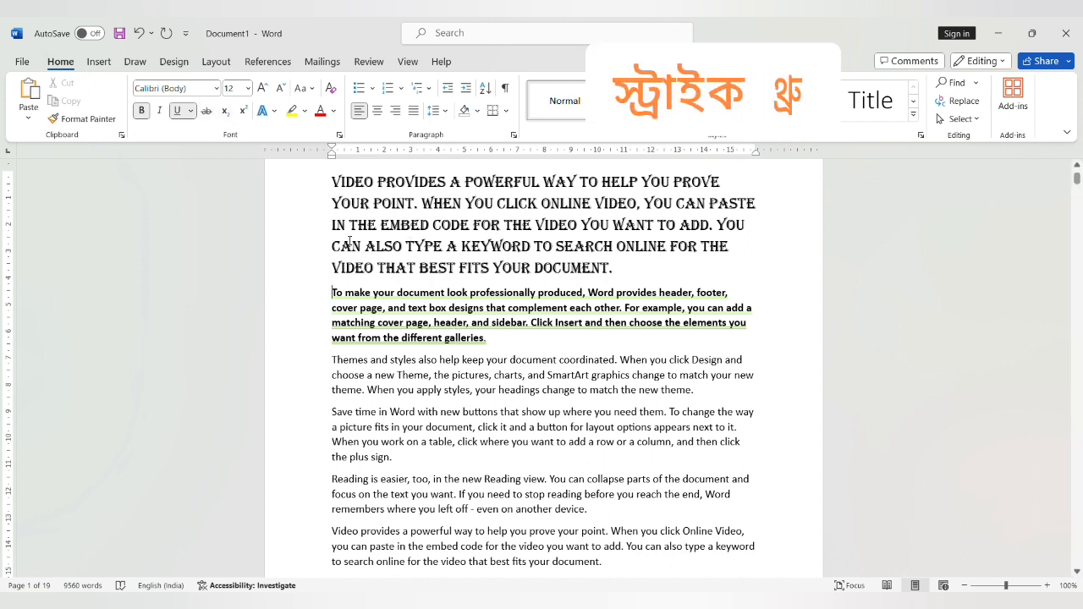
# - Try strikethrough on the third paragraph, starting "Themes and styles", switching the effect on and off several times, and deselect the text
pyautogui.tripleClick(336, 362)
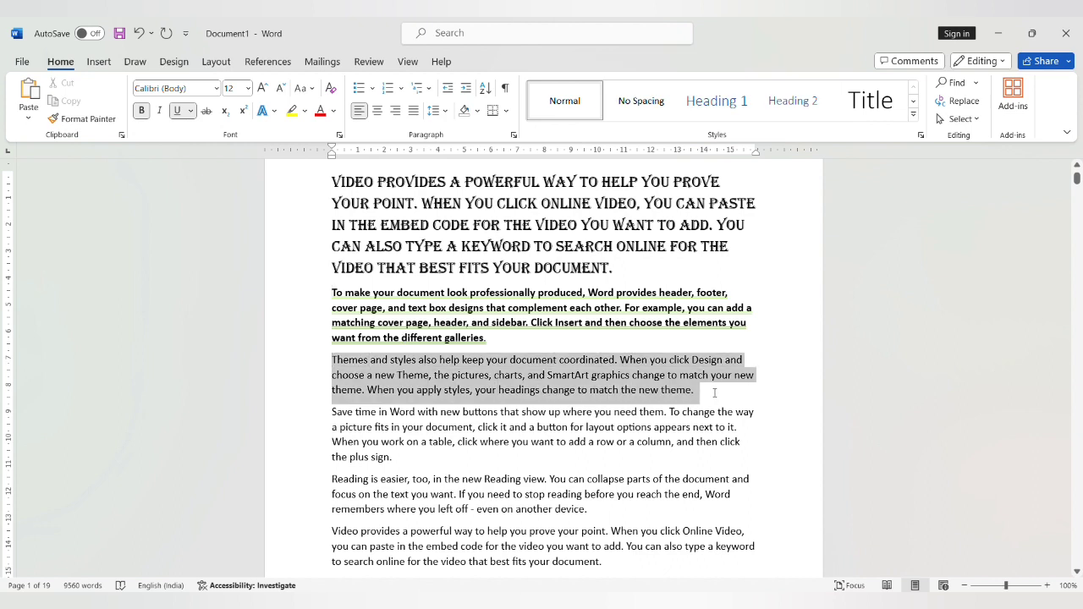
pyautogui.click(207, 112)
pyautogui.click(209, 114)
pyautogui.click(207, 113)
pyautogui.click(208, 113)
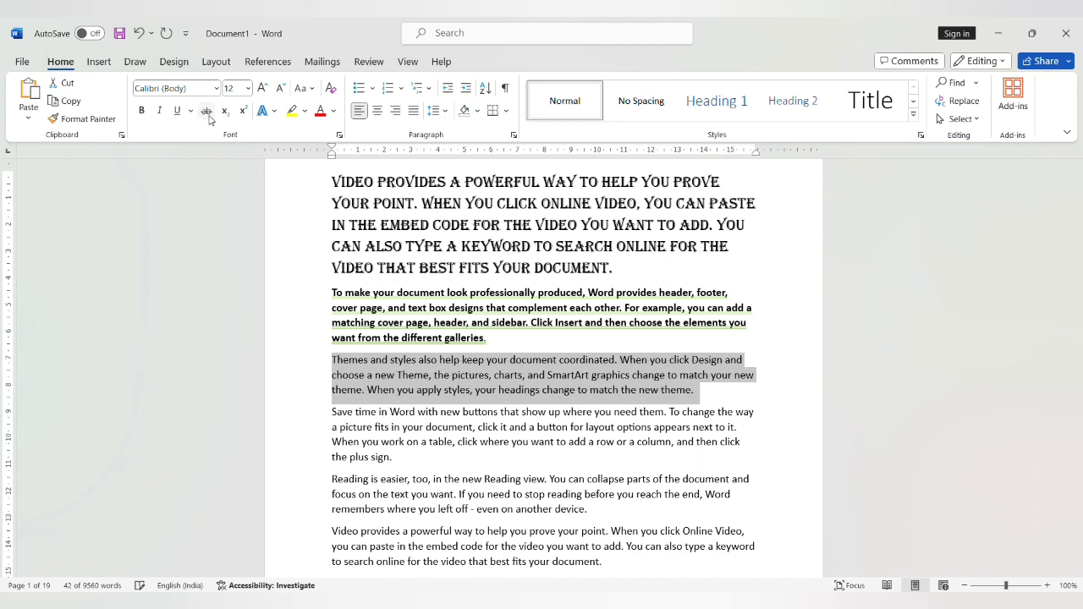
pyautogui.click(208, 113)
pyautogui.click(207, 113)
pyautogui.click(208, 113)
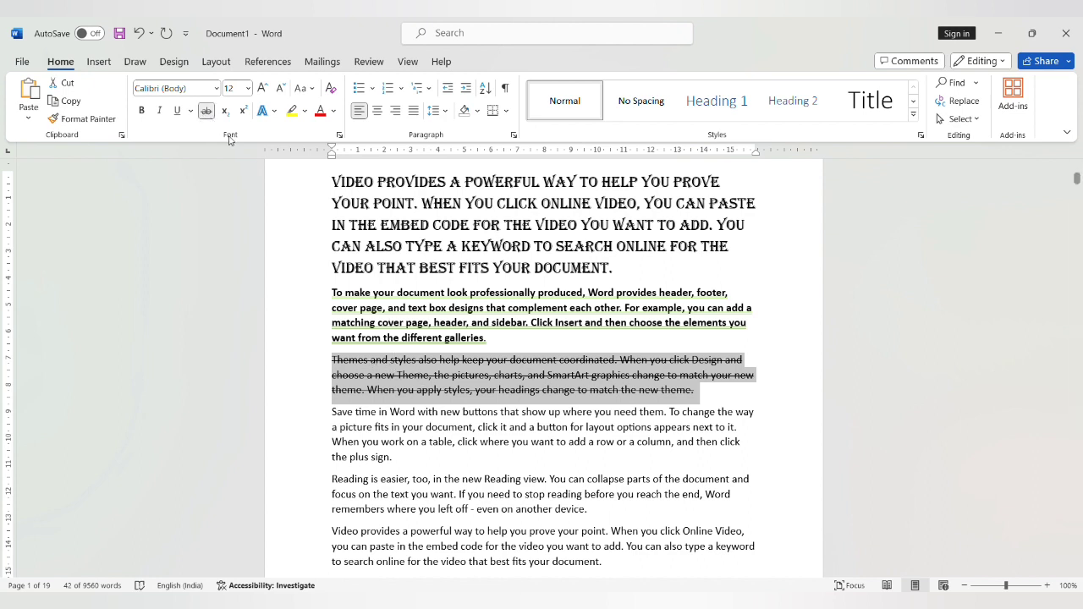
pyautogui.click(207, 112)
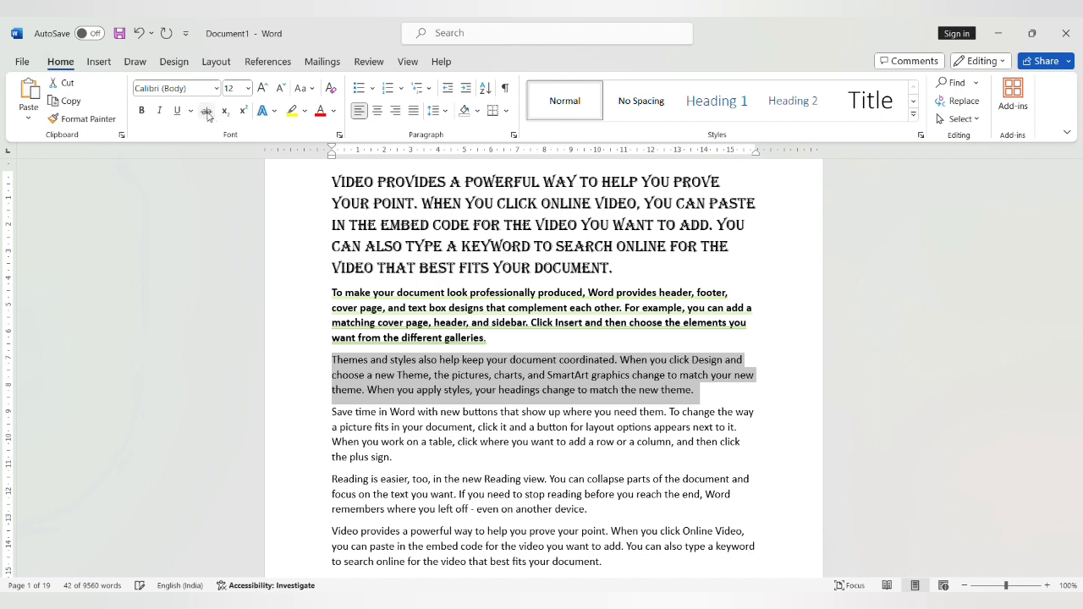
pyautogui.click(208, 113)
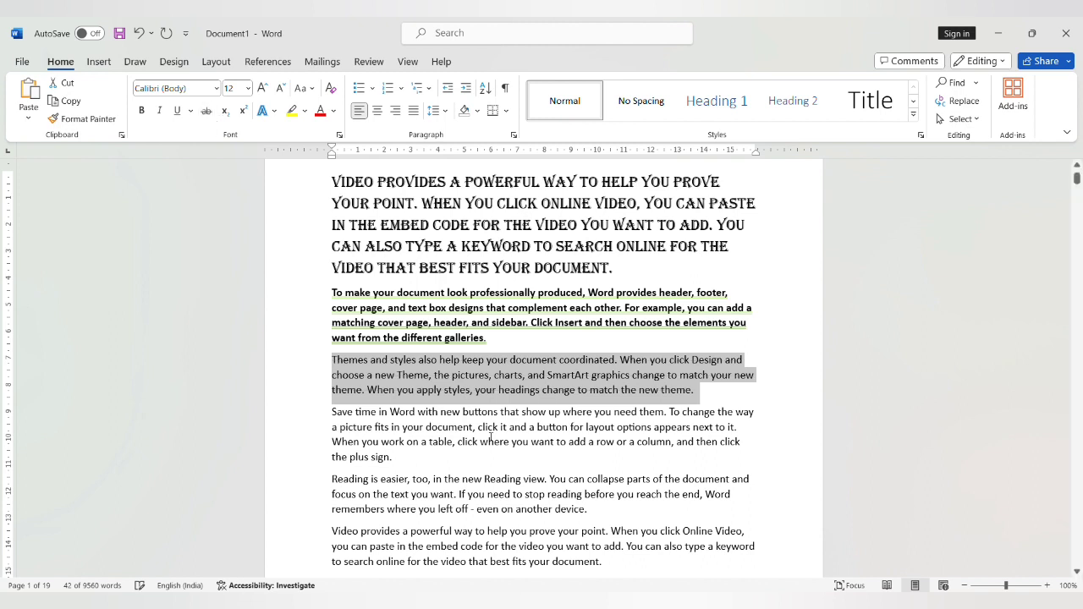
pyautogui.click(326, 378)
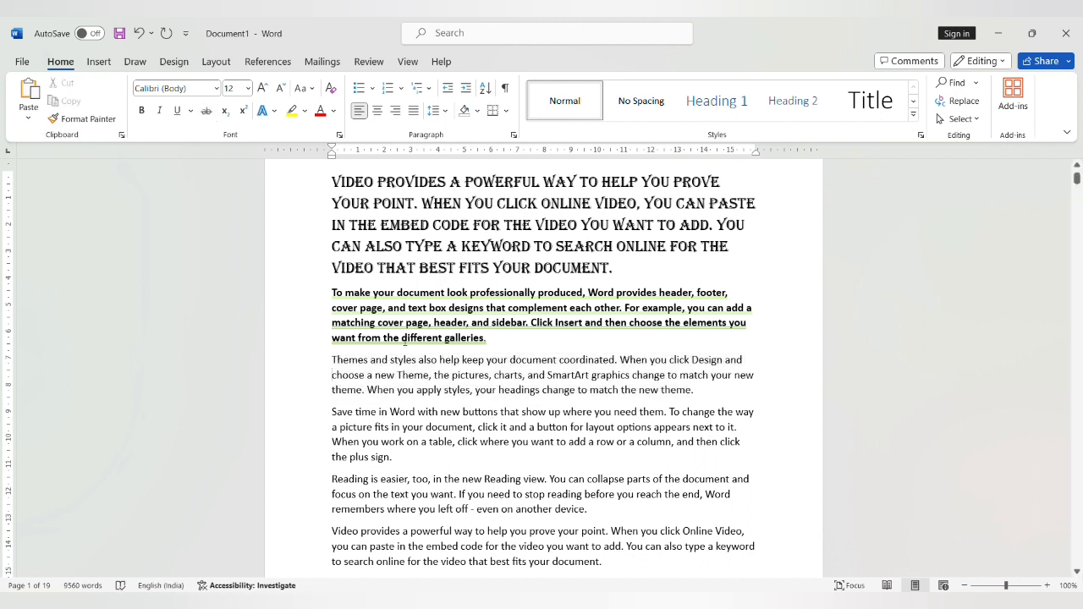
# - Highlight the third paragraph, starting "Themes and styles", in bright green
pyautogui.click(294, 112)
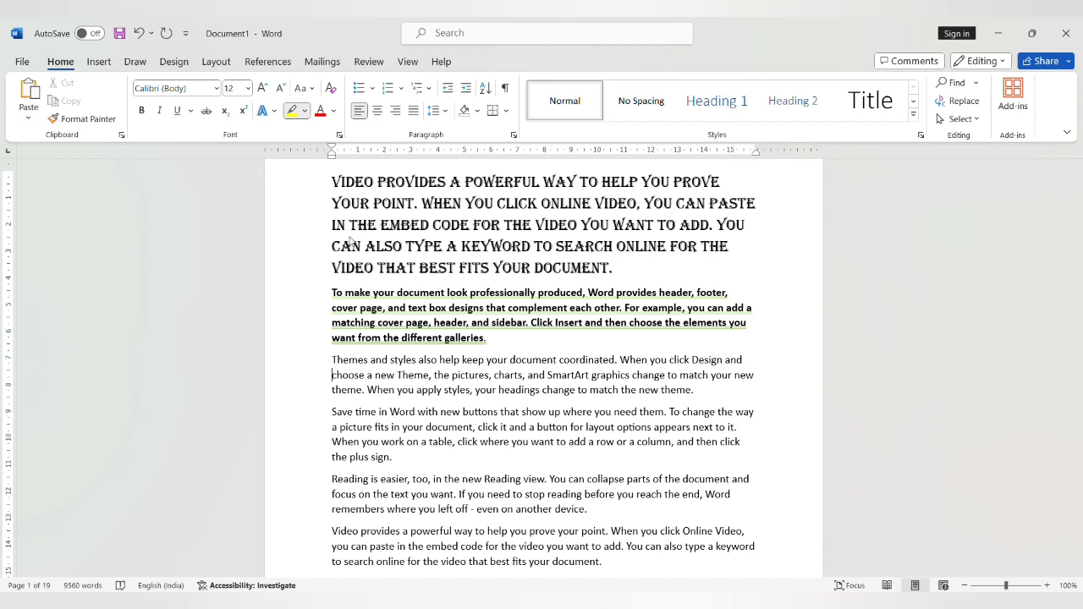
pyautogui.click(325, 314)
pyautogui.moveTo(333, 338); pyautogui.dragTo(421, 399)
pyautogui.click(395, 392)
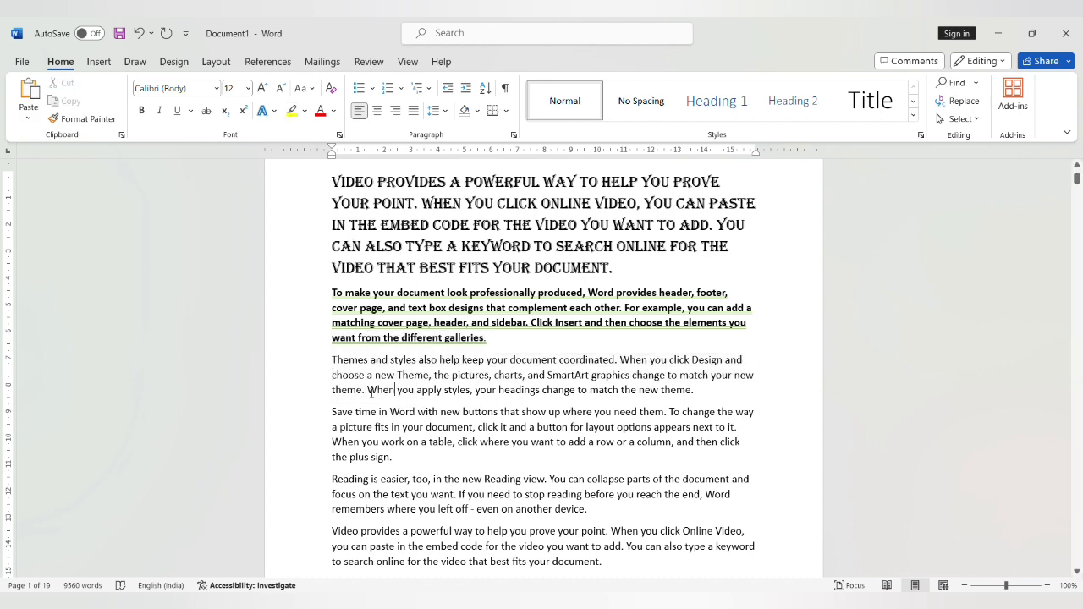
pyautogui.moveTo(336, 364); pyautogui.dragTo(380, 381)
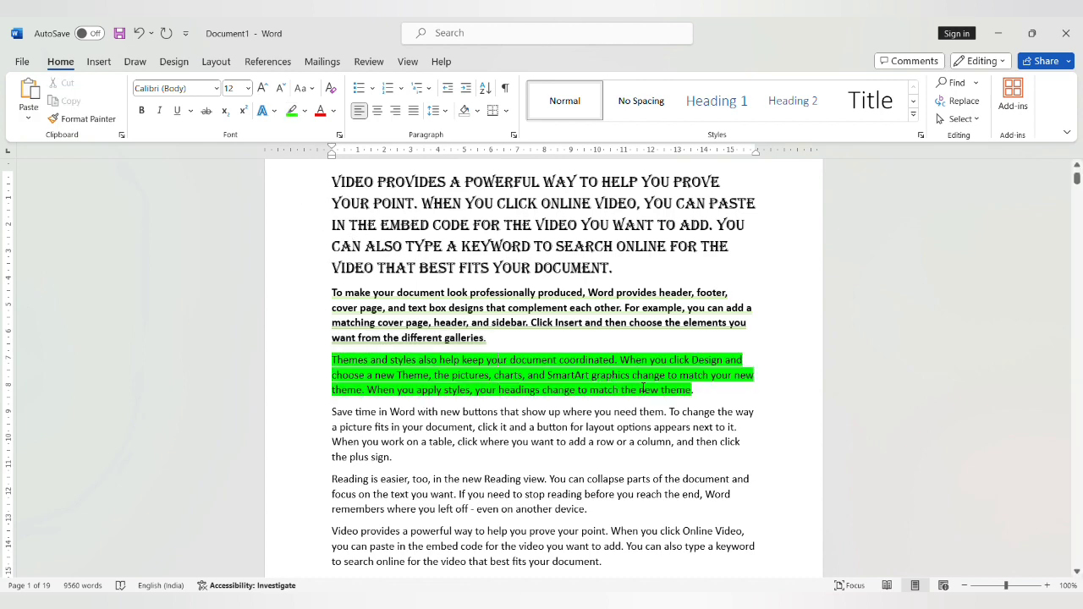
# - Change the font colour of the fourth paragraph, starting "Save time in Word", to light blue
pyautogui.scroll(-1, 643, 388)
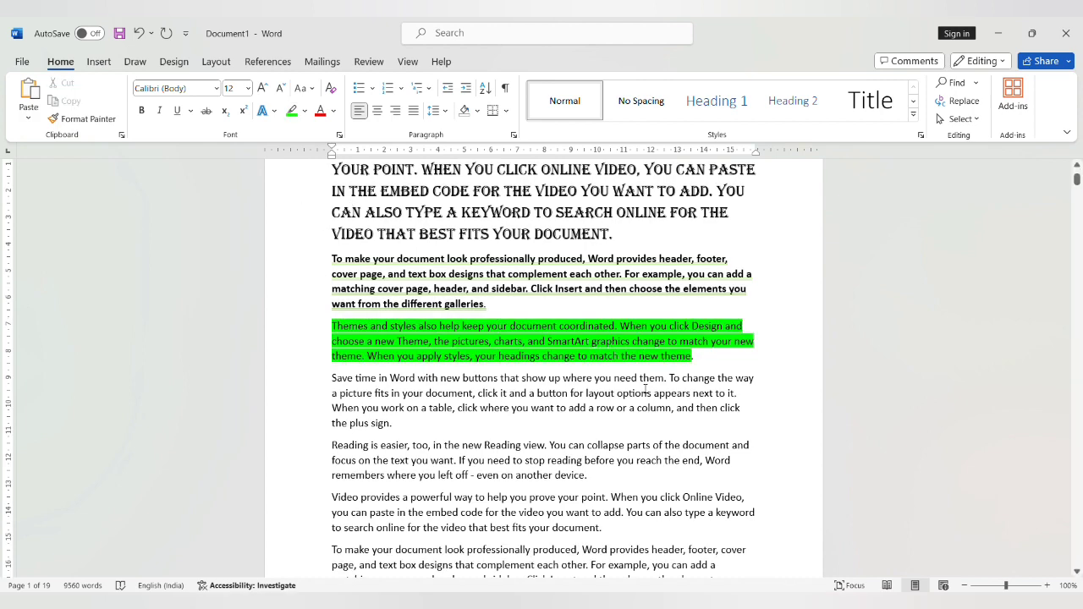
pyautogui.keyDown('ctrl'); pyautogui.scroll(1, 643, 387); pyautogui.keyUp('ctrl')
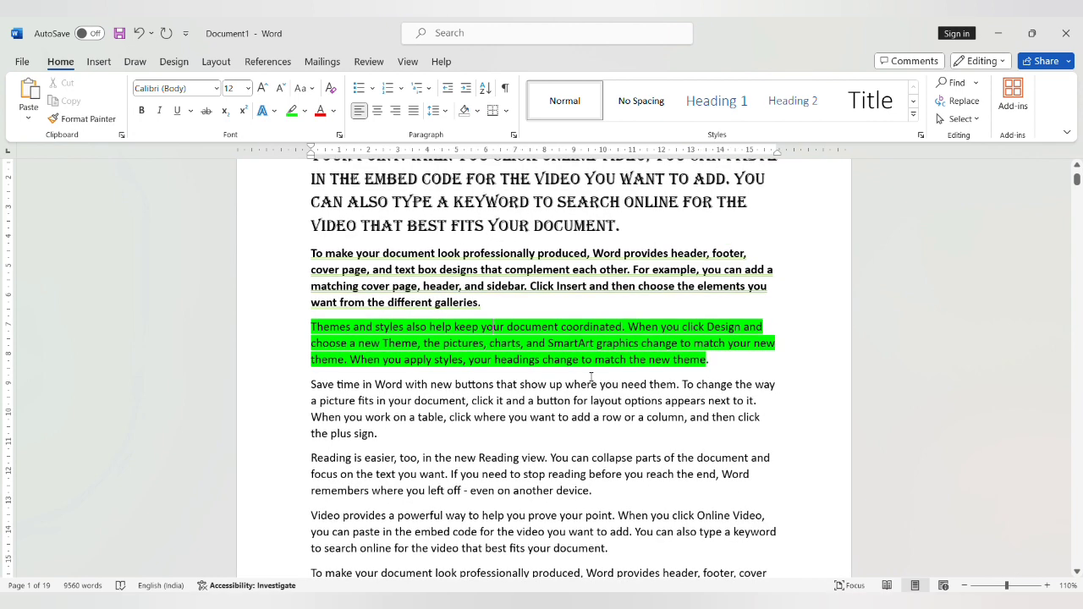
pyautogui.keyDown('ctrl'); pyautogui.scroll(1, 591, 377); pyautogui.keyUp('ctrl')
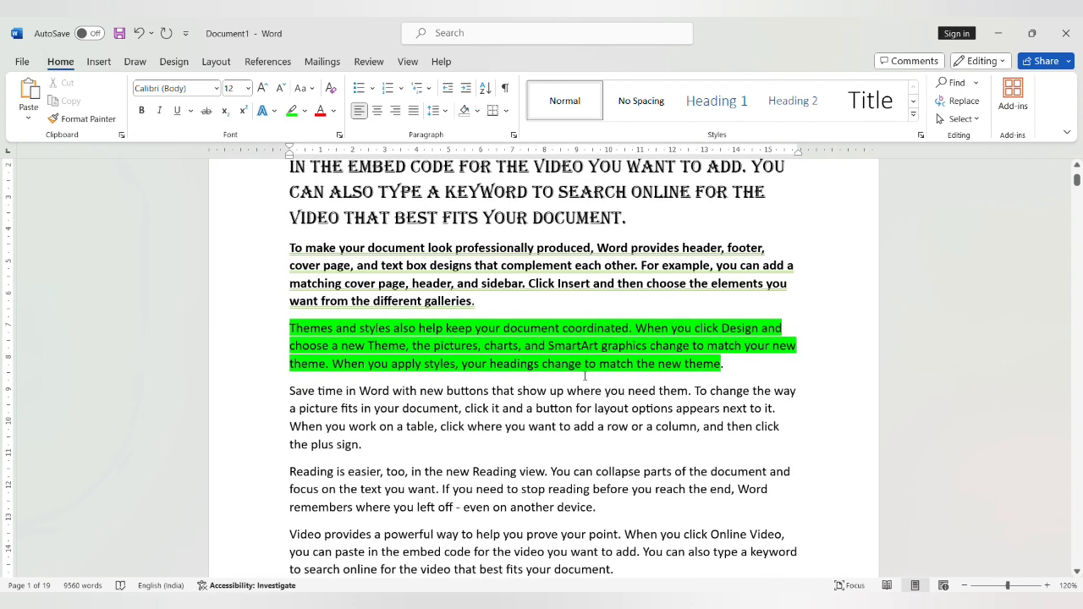
pyautogui.tripleClick(580, 391)
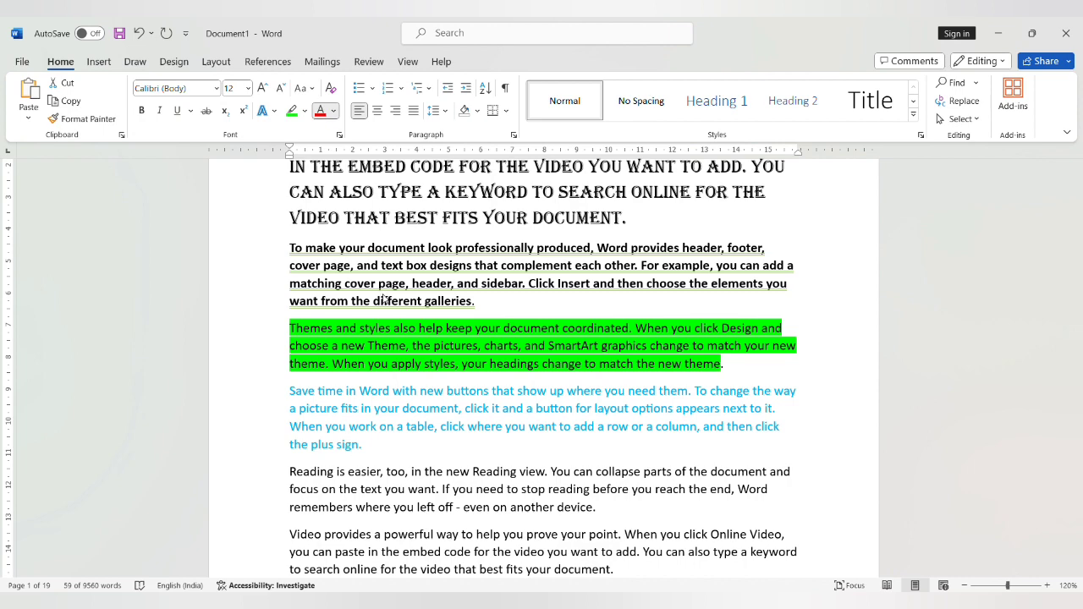
pyautogui.tripleClick(379, 393)
pyautogui.click(399, 427)
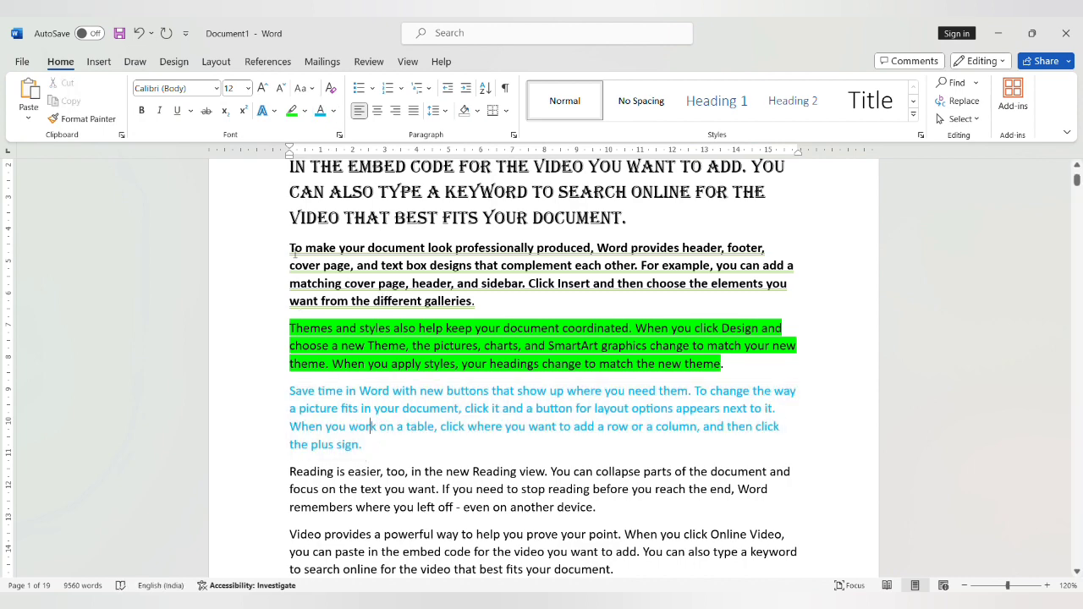
# - Apply the same light blue font colour to the bold, underlined second paragraph
pyautogui.moveTo(290, 248); pyautogui.dragTo(476, 303)
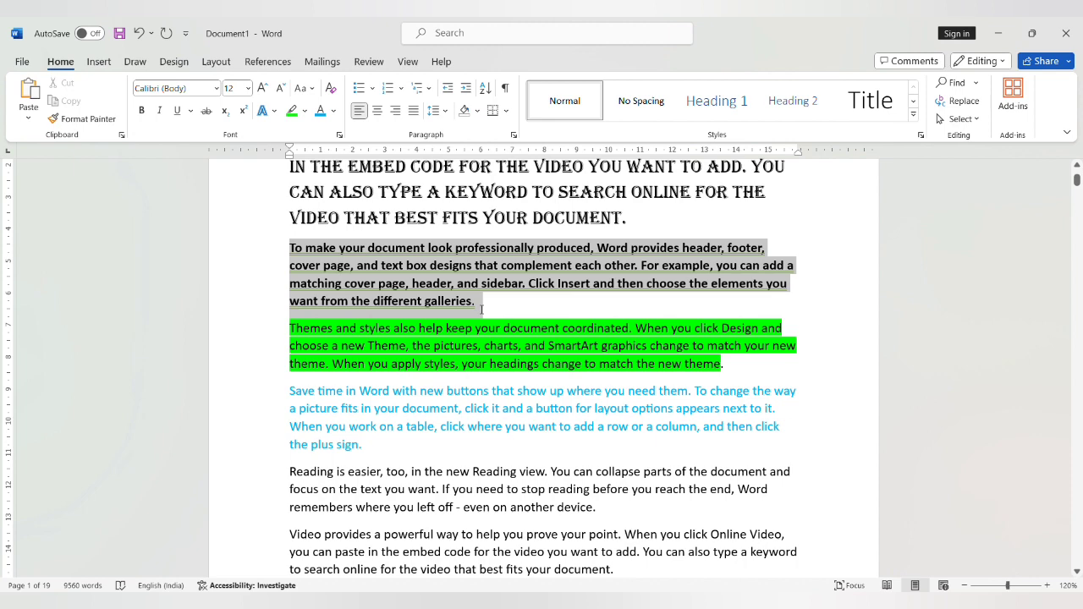
pyautogui.click(320, 111)
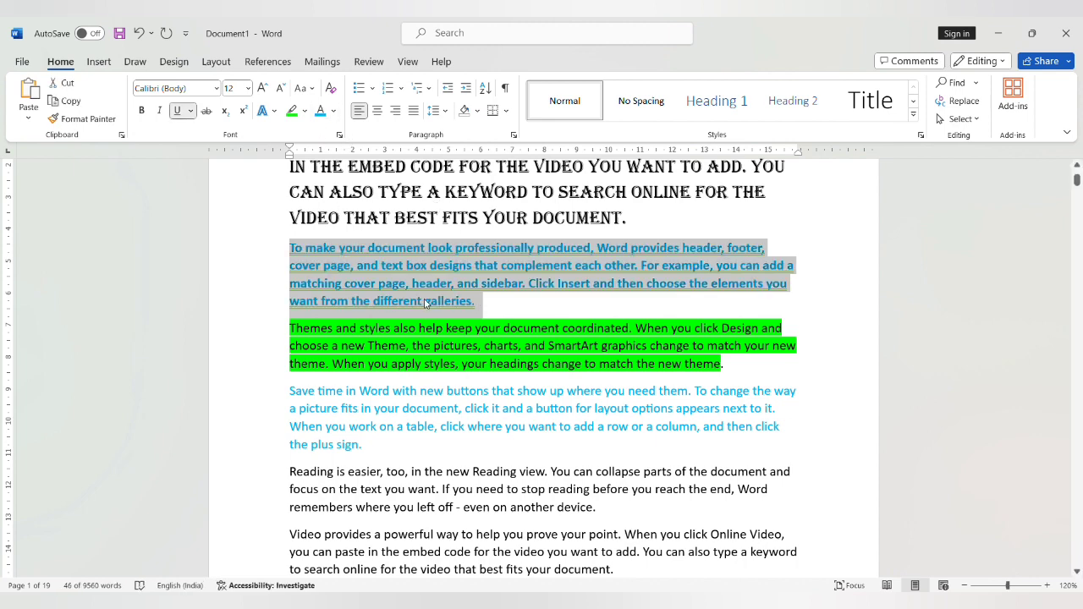
pyautogui.click(477, 302)
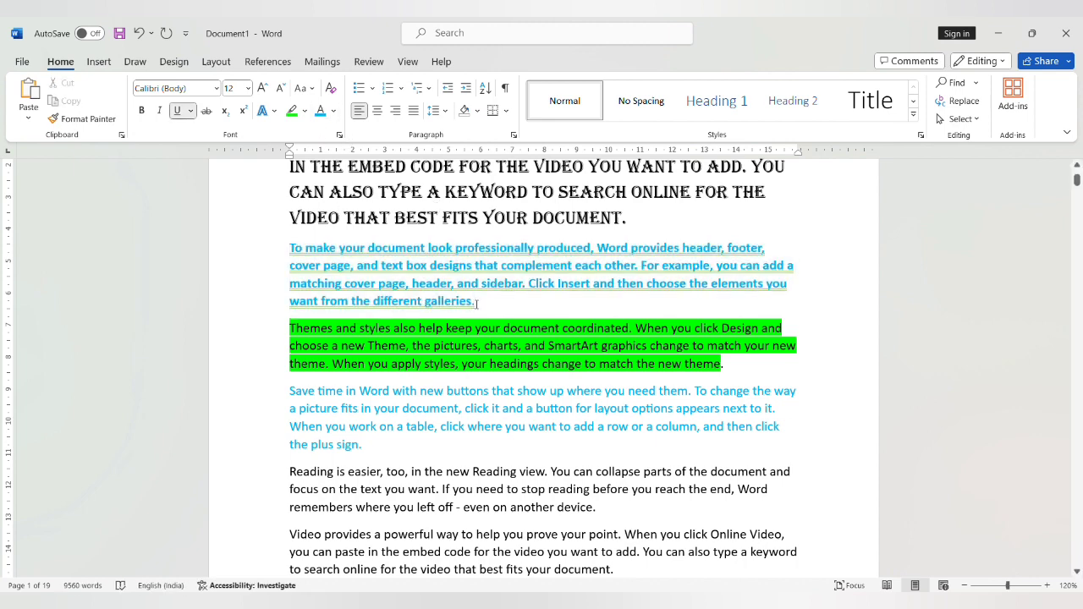
# - Clear all formatting from the second paragraph, starting "To make your document look professionally produced"
pyautogui.scroll(3, 476, 304)
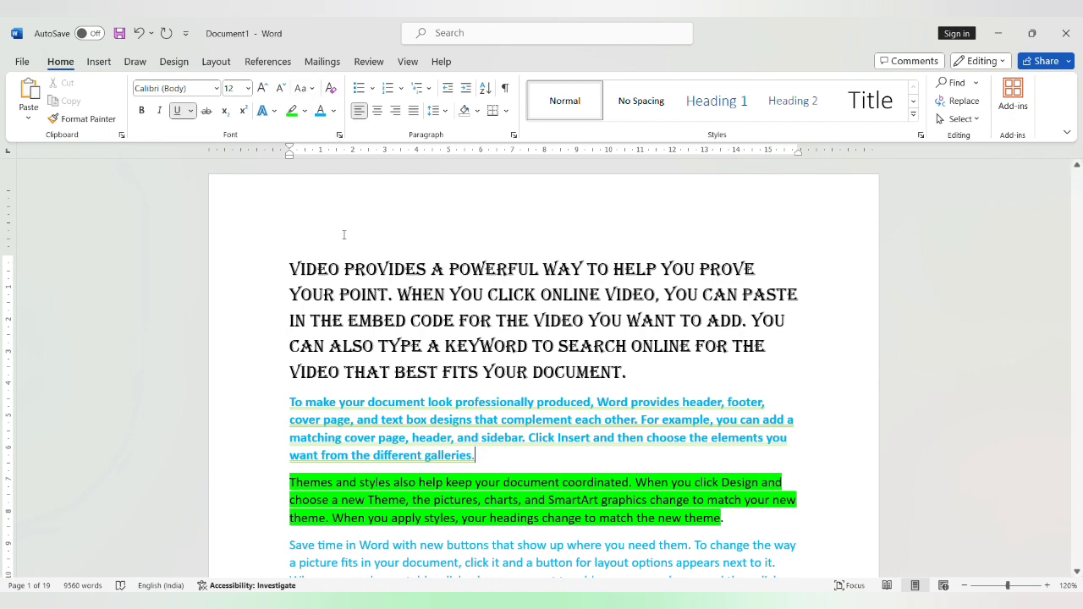
pyautogui.scroll(-1, 288, 347)
pyautogui.moveTo(291, 362); pyautogui.dragTo(504, 423)
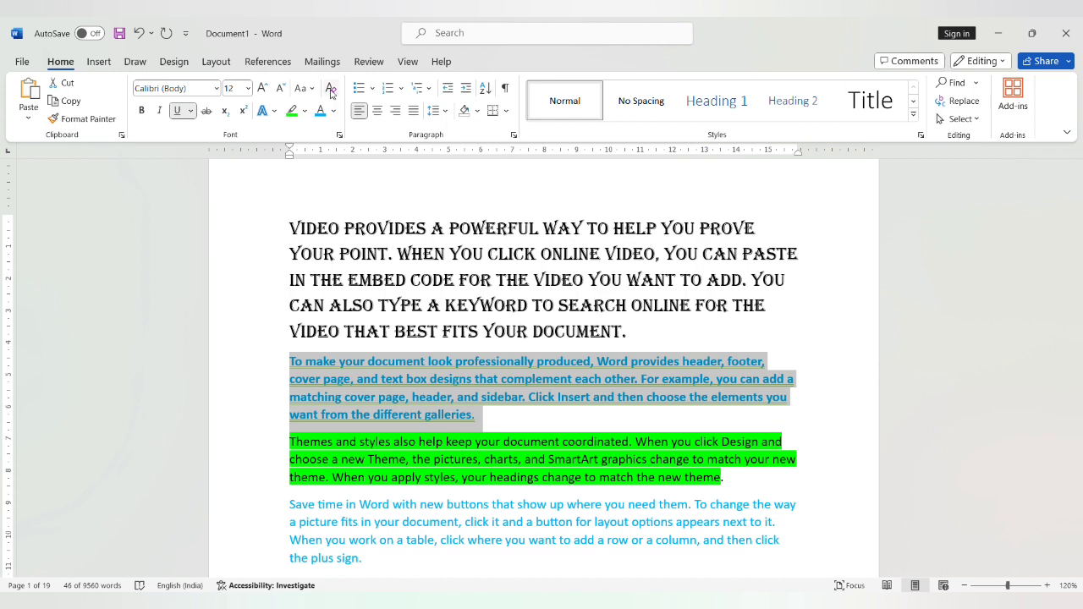
pyautogui.click(330, 88)
pyautogui.click(290, 367)
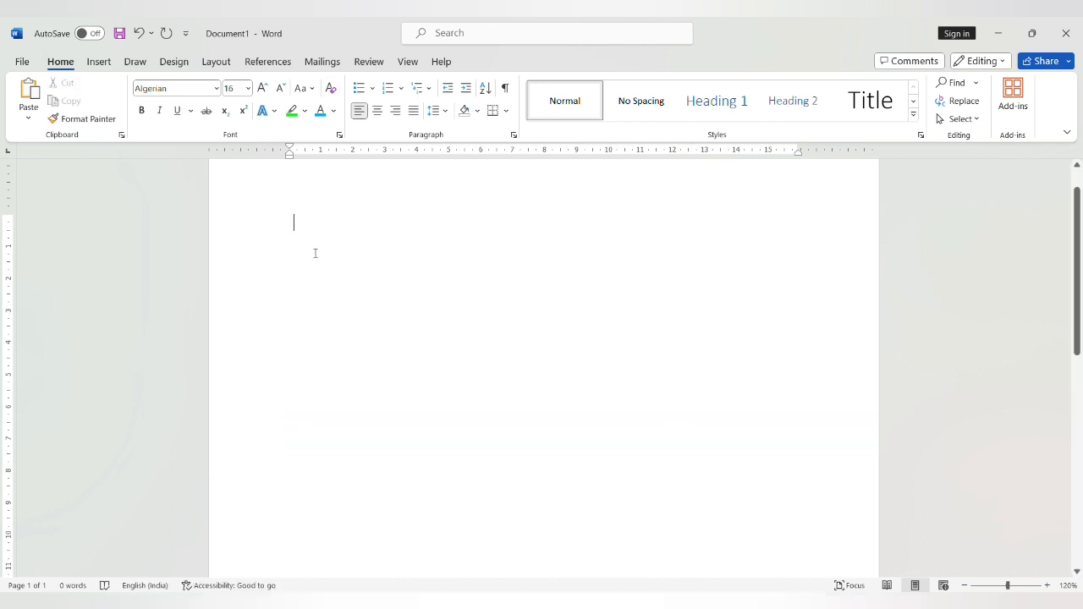
# - Enter "O2" on the empty page and increase its font size to 28
pyautogui.write('0')
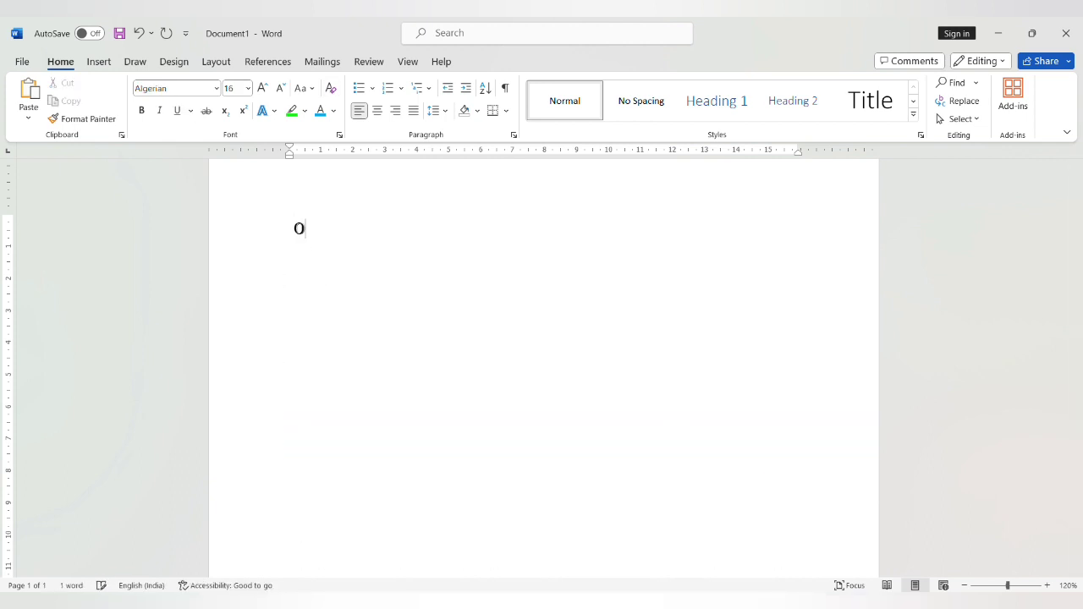
pyautogui.write('2')
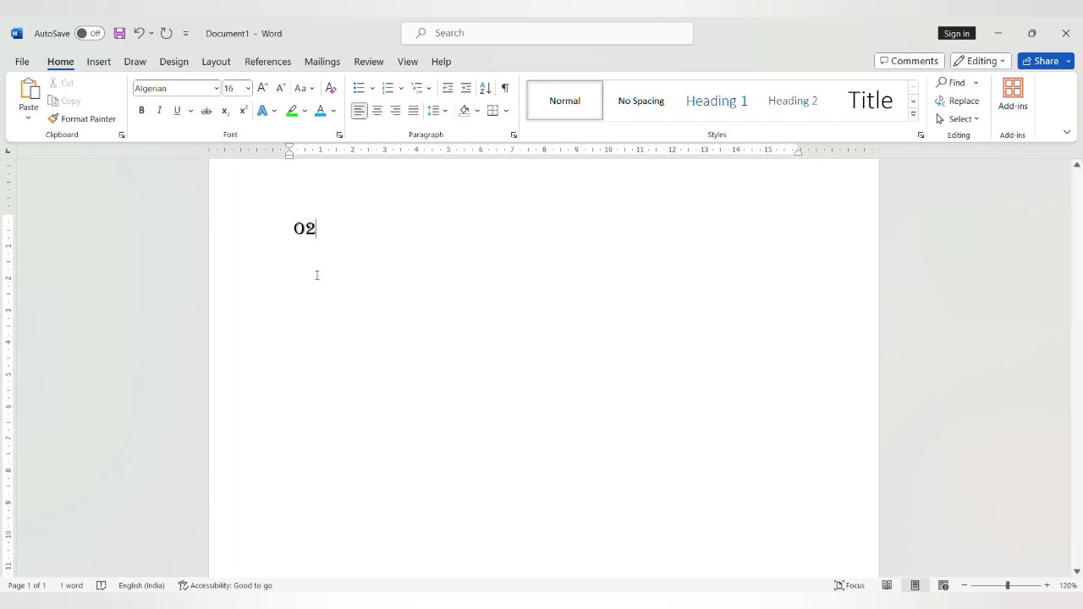
pyautogui.doubleClick(283, 229)
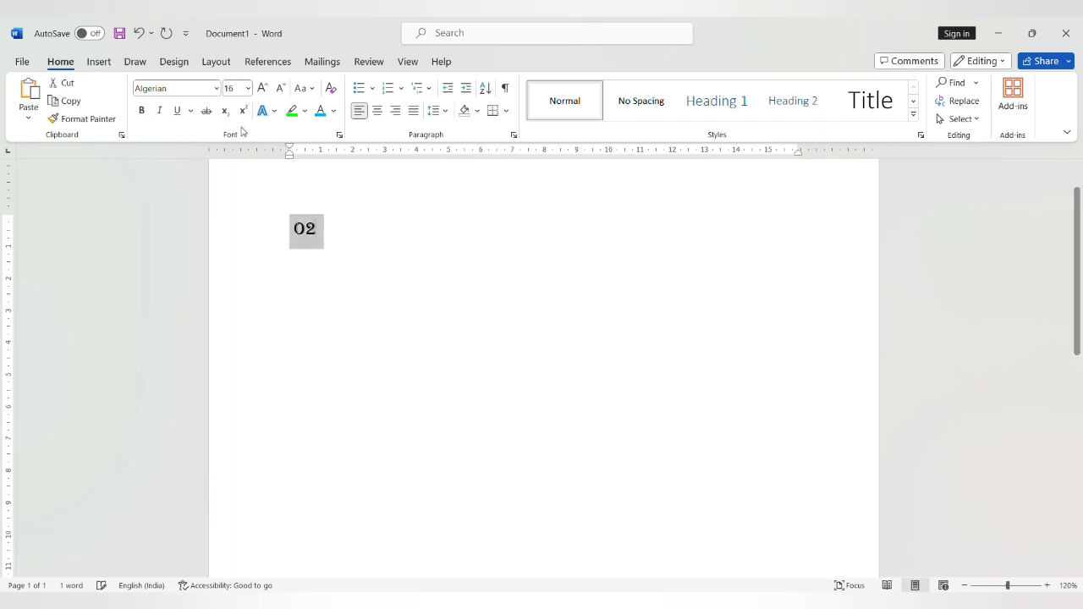
pyautogui.click(262, 88)
pyautogui.click(262, 88)
pyautogui.click(262, 88)
pyautogui.click(263, 90)
pyautogui.click(263, 90)
pyautogui.click(262, 90)
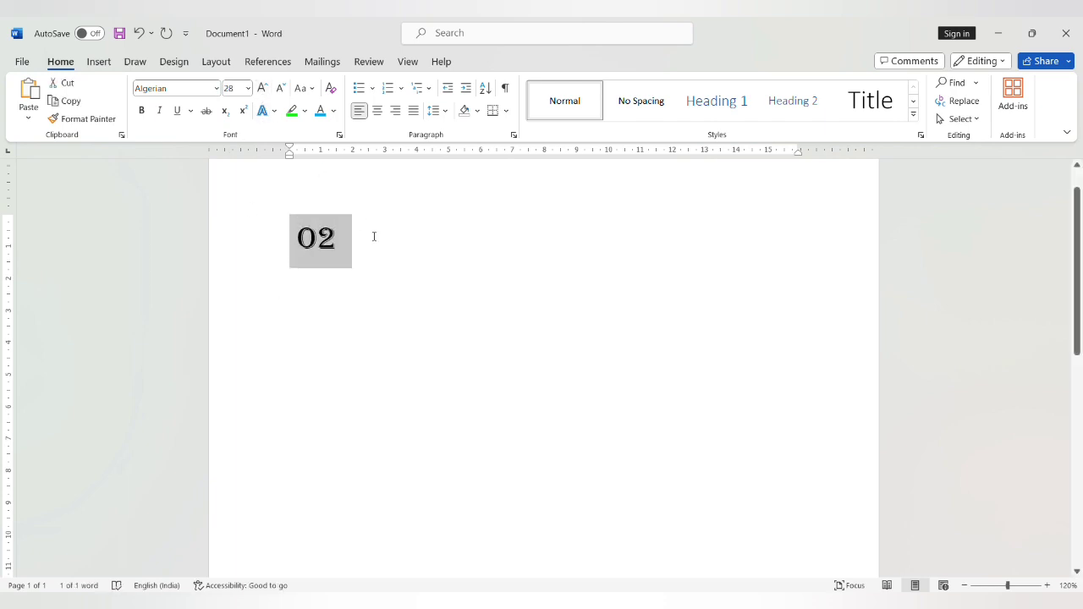
pyautogui.click(371, 245)
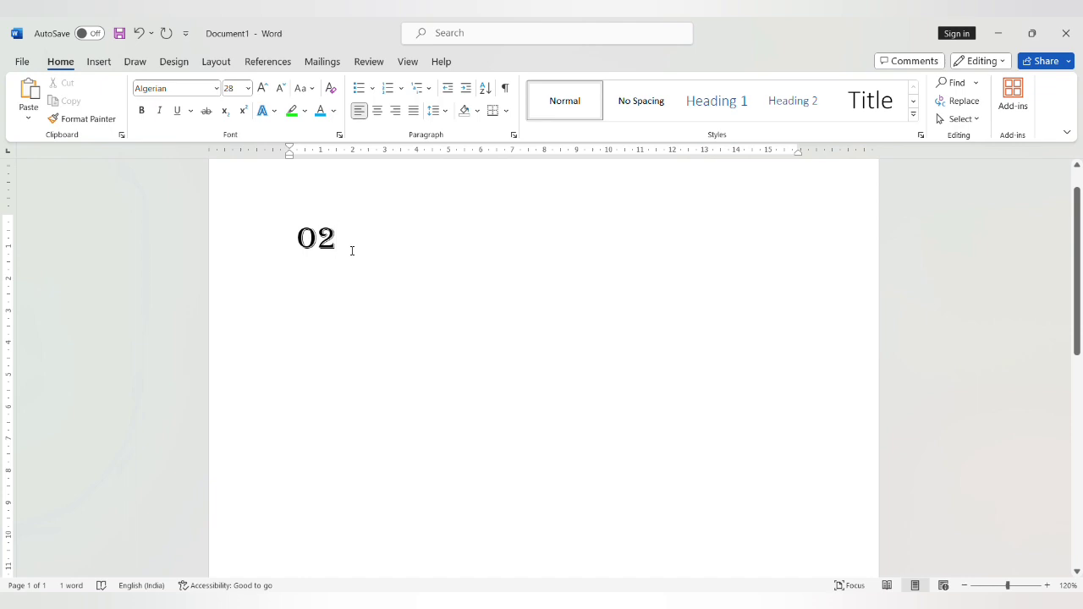
# - Make the digit 2 in "O2" a subscript
pyautogui.moveTo(352, 251); pyautogui.dragTo(326, 249)
pyautogui.click(346, 252)
pyautogui.hotkey('shift', 'Left')
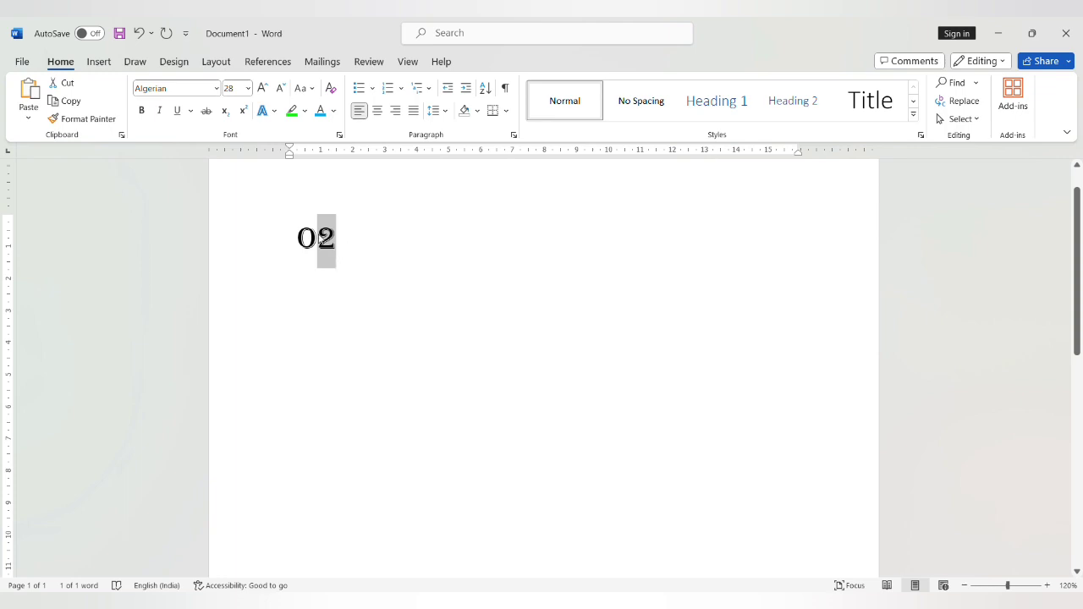
pyautogui.click(224, 110)
pyautogui.click(360, 254)
pyautogui.hotkey('shift', 'Left')
pyautogui.hotkey('shift', 'Left')
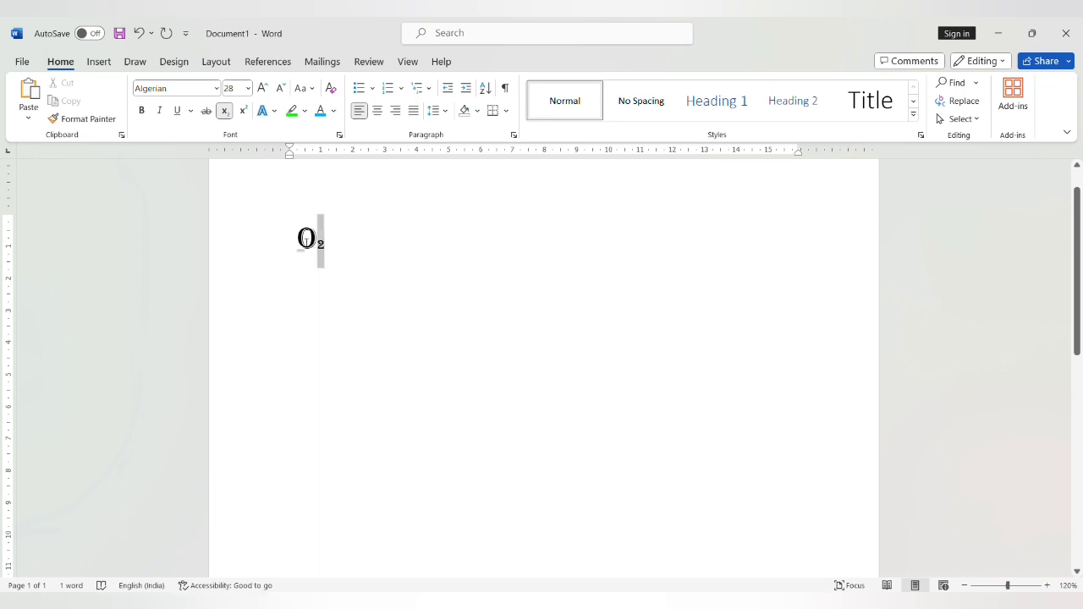
# - Add "A2" in normal script on a new line below "O2" and make its digit 2 a superscript
pyautogui.click(360, 266)
pyautogui.press('Return')
pyautogui.click(225, 111)
pyautogui.write('A2')
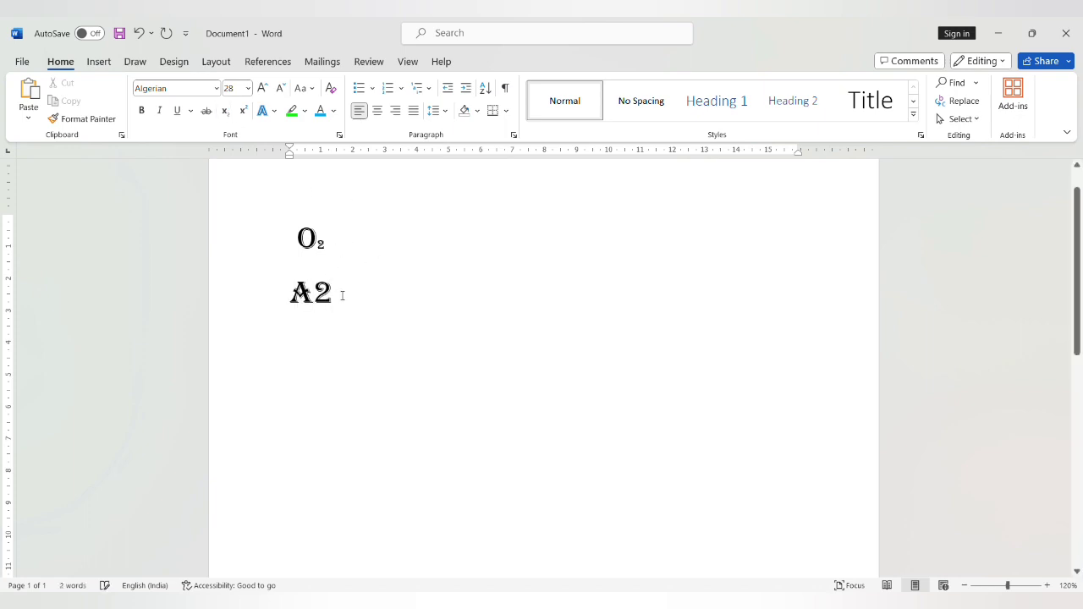
pyautogui.moveTo(333, 292); pyautogui.dragTo(313, 293)
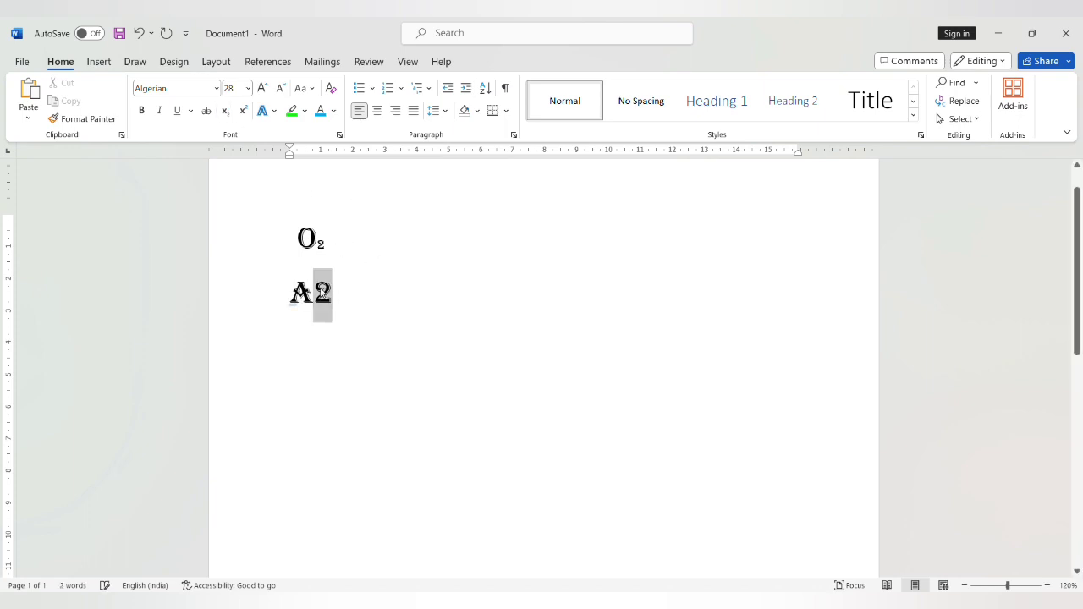
pyautogui.click(244, 111)
pyautogui.click(373, 310)
# - Remove the superscript formatting from the "A2" line and select its digit 2
pyautogui.moveTo(331, 296); pyautogui.dragTo(288, 292)
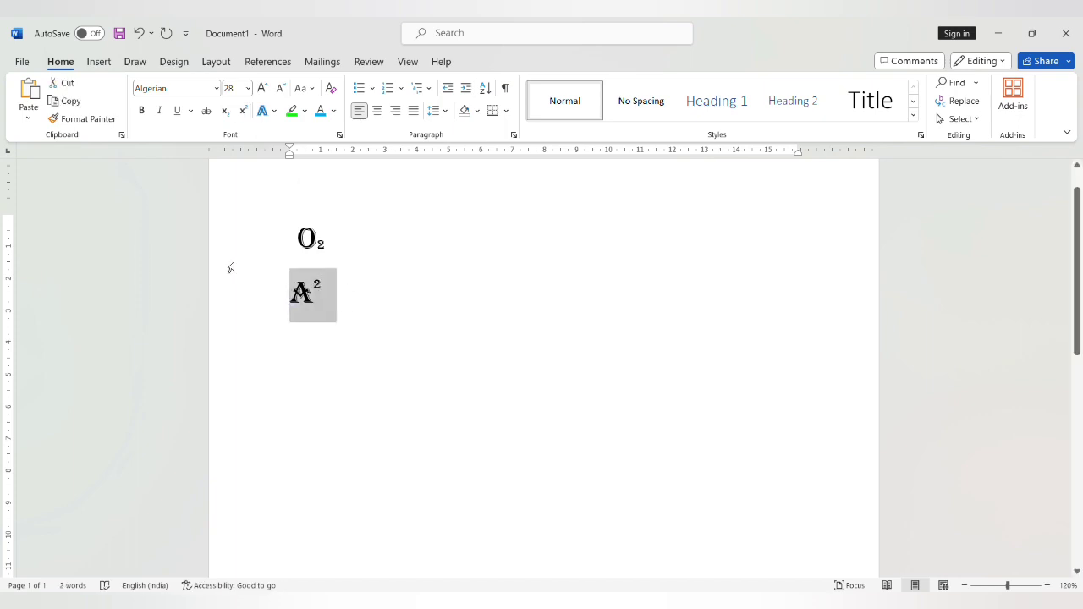
pyautogui.click(242, 112)
pyautogui.click(242, 112)
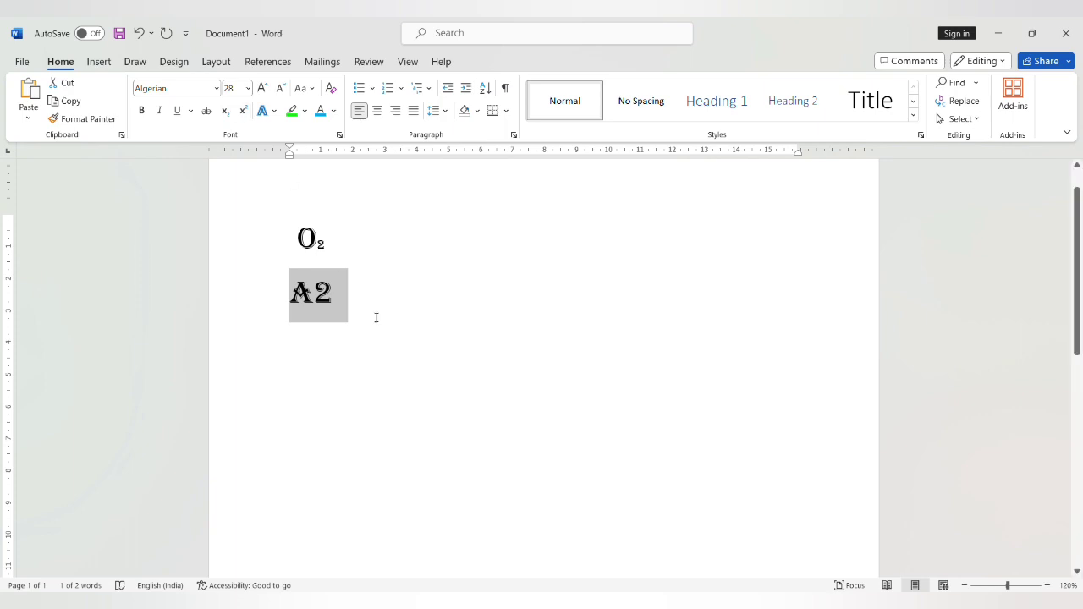
pyautogui.moveTo(334, 294)
pyautogui.mouseDown()
pyautogui.moveTo(305, 296)
pyautogui.moveTo(331, 296)
pyautogui.mouseUp()
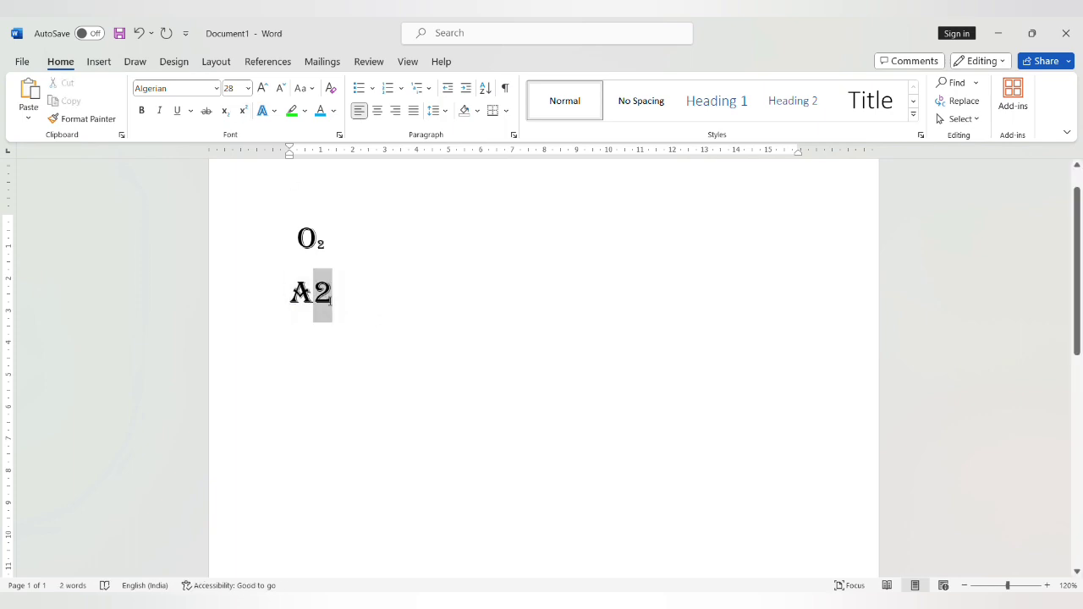
# - Replace the entire document content with generated sample text using =rand(20)
pyautogui.hotkey('ctrl', 'a')
pyautogui.press('Delete')
pyautogui.write('=rand')
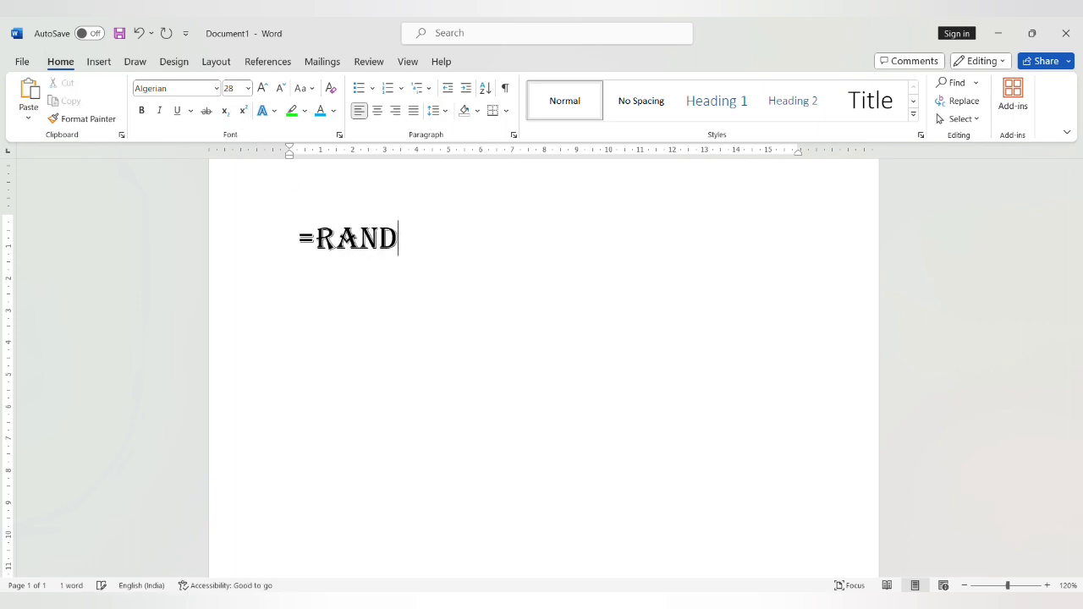
pyautogui.write('(20_')
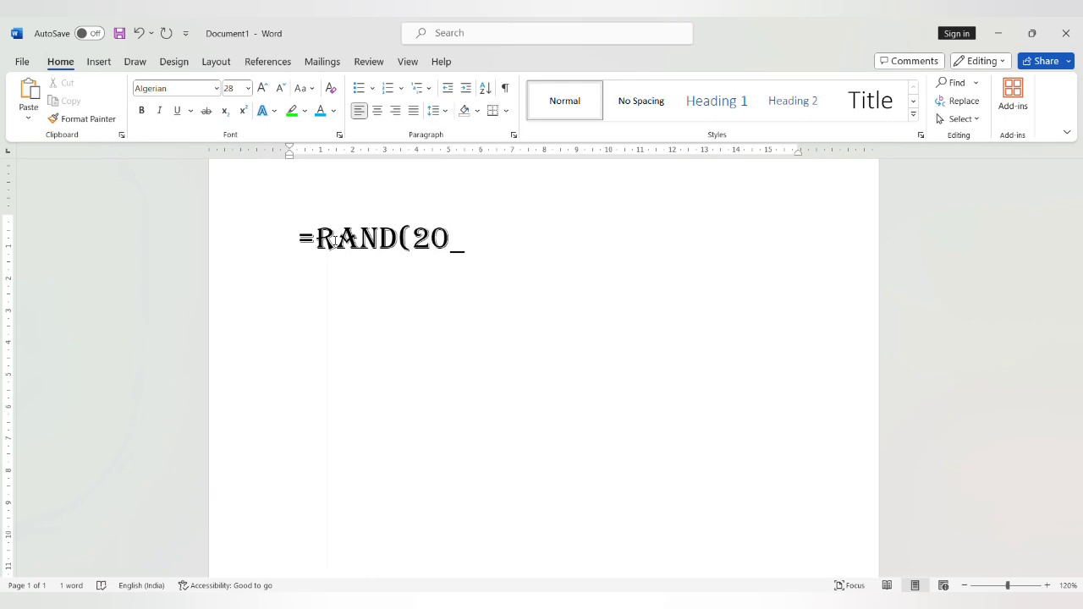
pyautogui.press('BackSpace')
pyautogui.write(')')
pyautogui.press('Return')
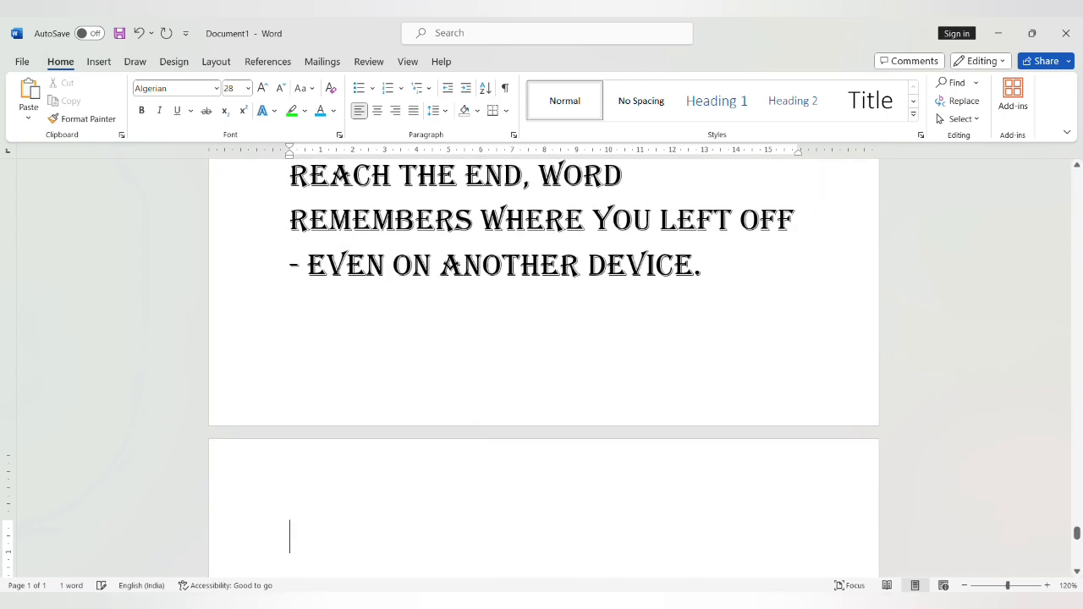
# - Set all the sample text to font size 10 and the Calibri Light headings typeface
pyautogui.hotkey('ctrl', 'Home')
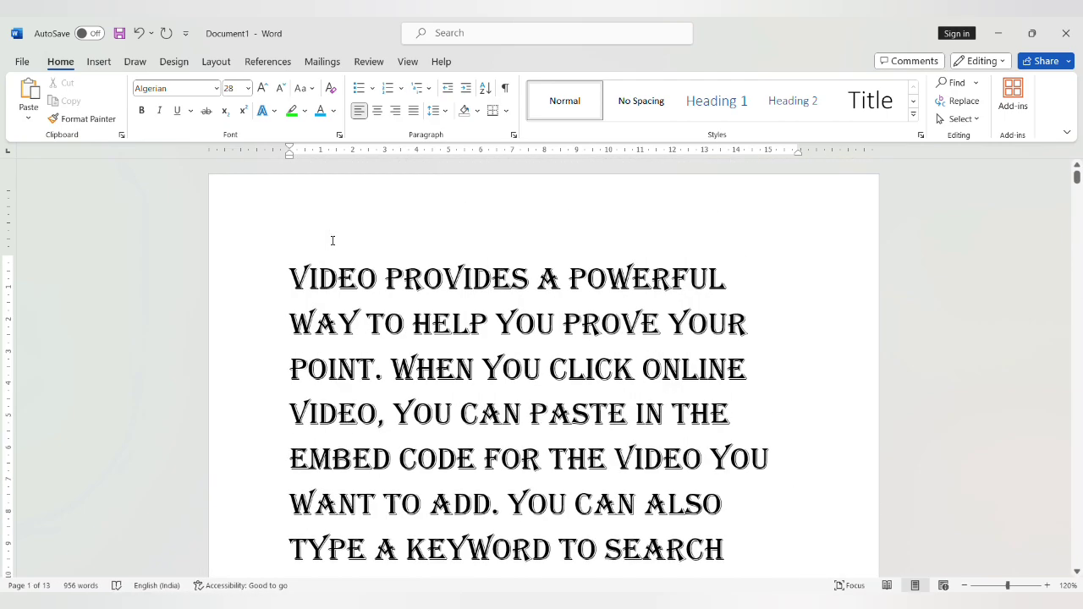
pyautogui.hotkey('ctrl', 'a')
pyautogui.hotkey('ctrl', 'shift', 'p')
pyautogui.write('10')
pyautogui.press('Return')
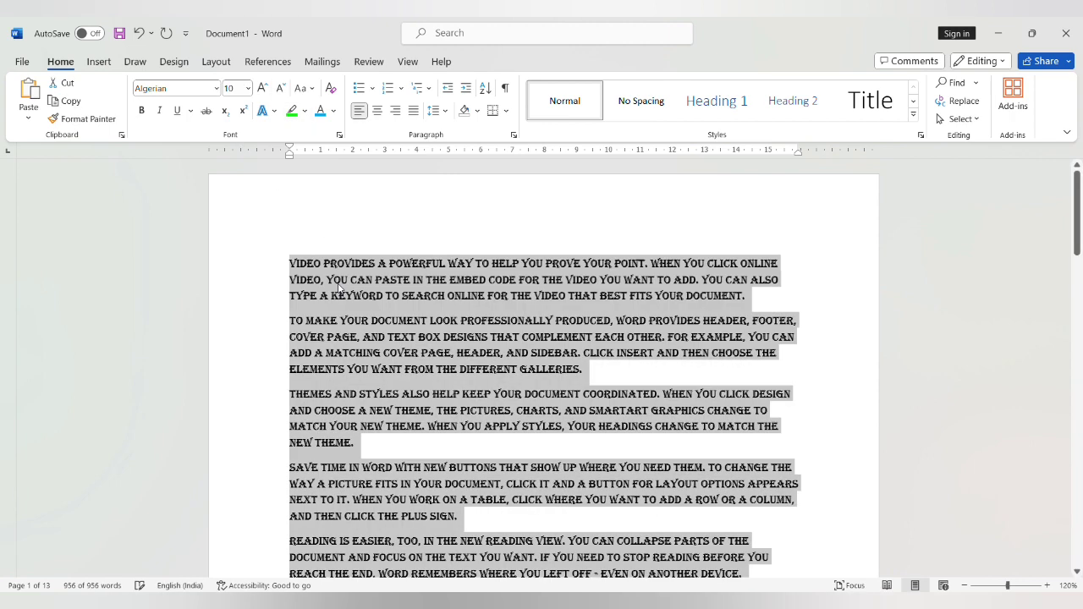
pyautogui.click(216, 90)
pyautogui.click(208, 125)
pyautogui.click(378, 263)
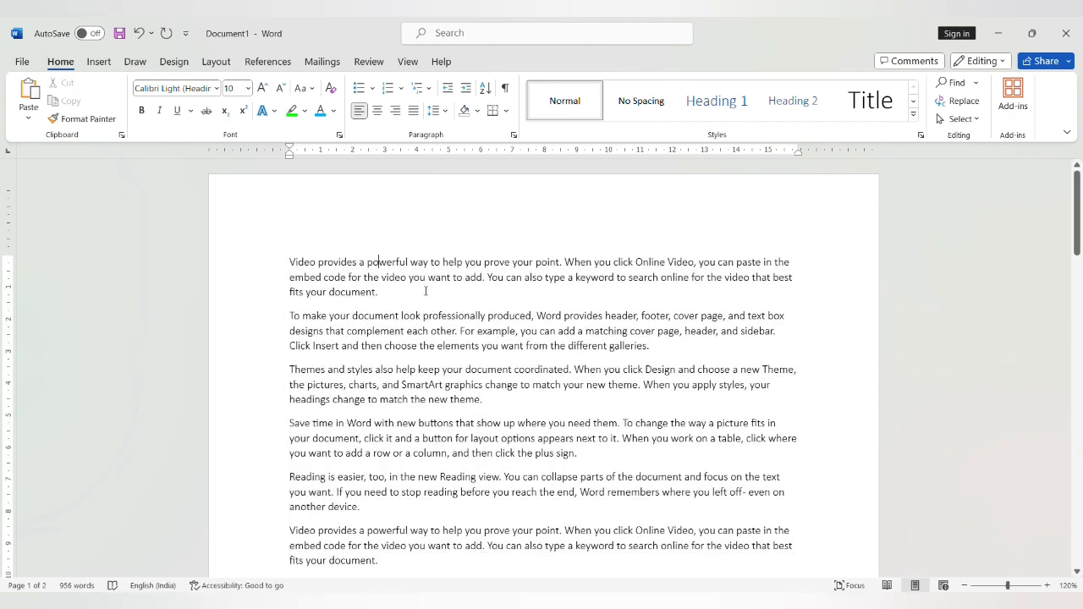
# - Open the detailed font settings for the first paragraph, starting "Video provides a powerful way"
pyautogui.tripleClick(334, 266)
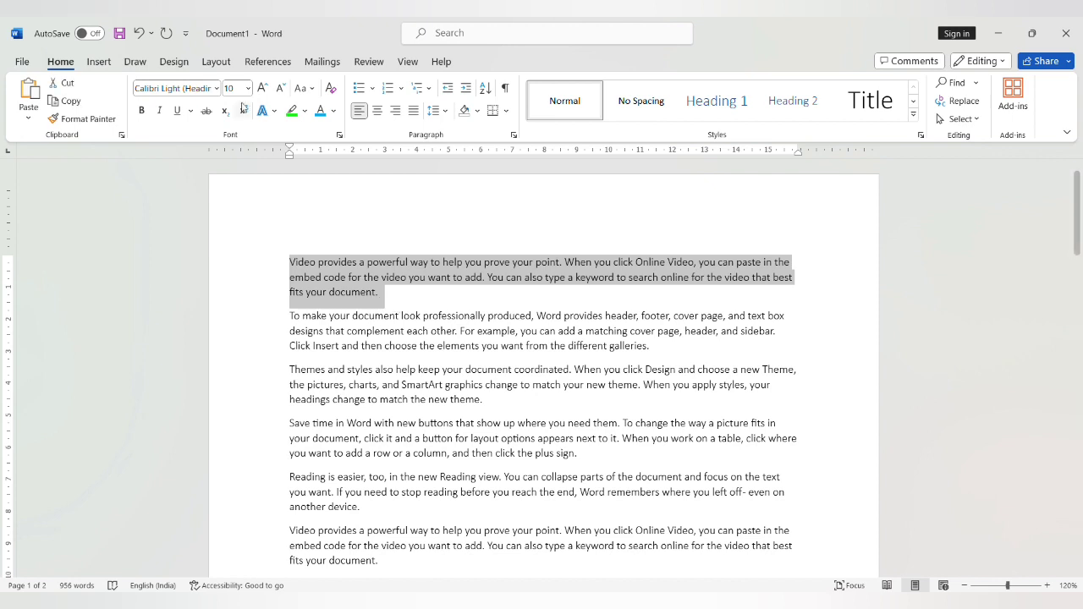
pyautogui.click(339, 135)
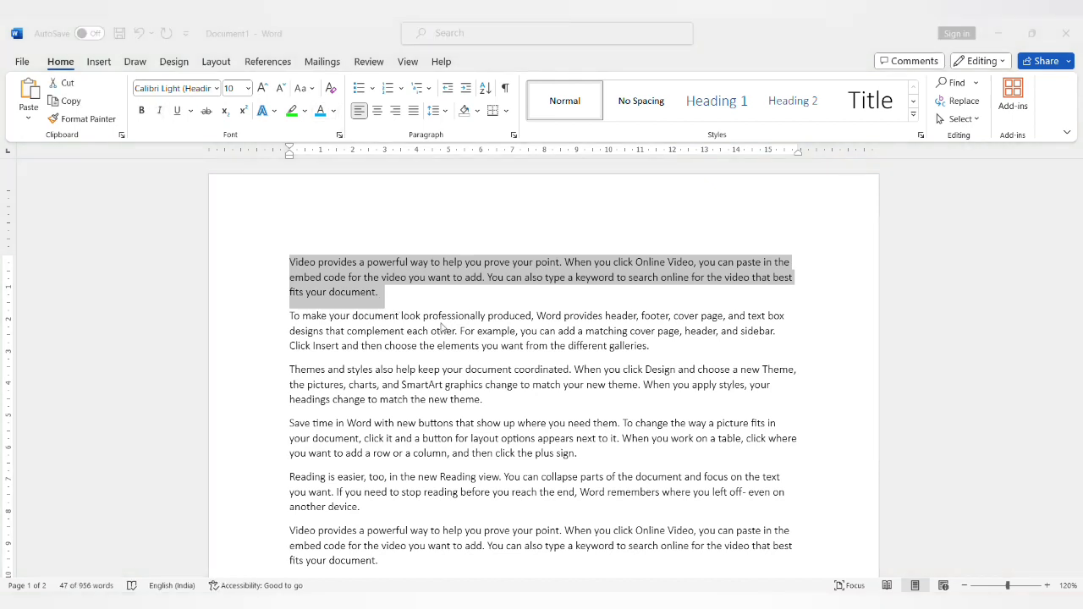